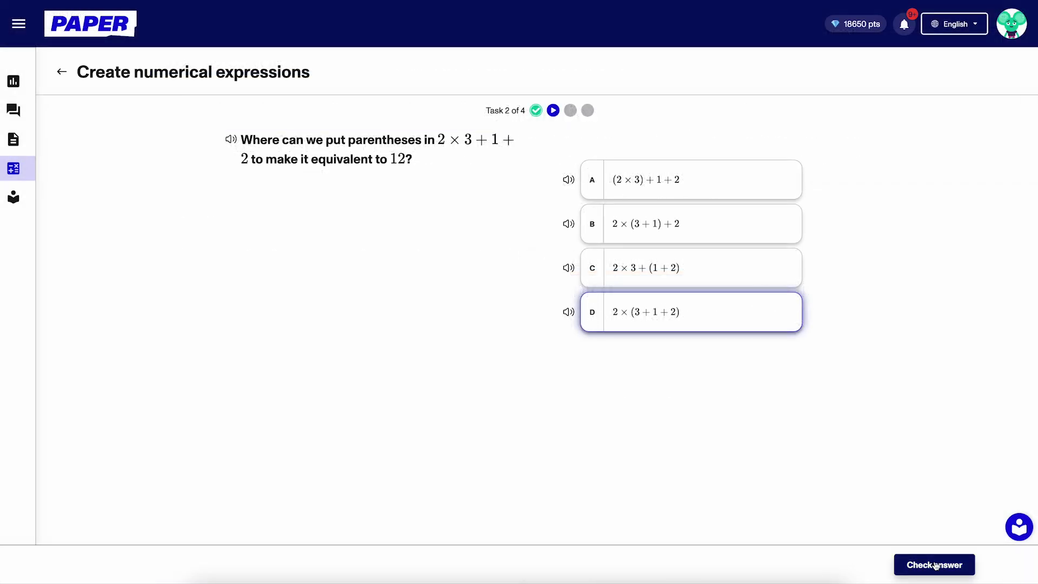
# Check the selected answer 2 × (3 + 1 + 2) and continue to the following question
pyautogui.click(934, 564)
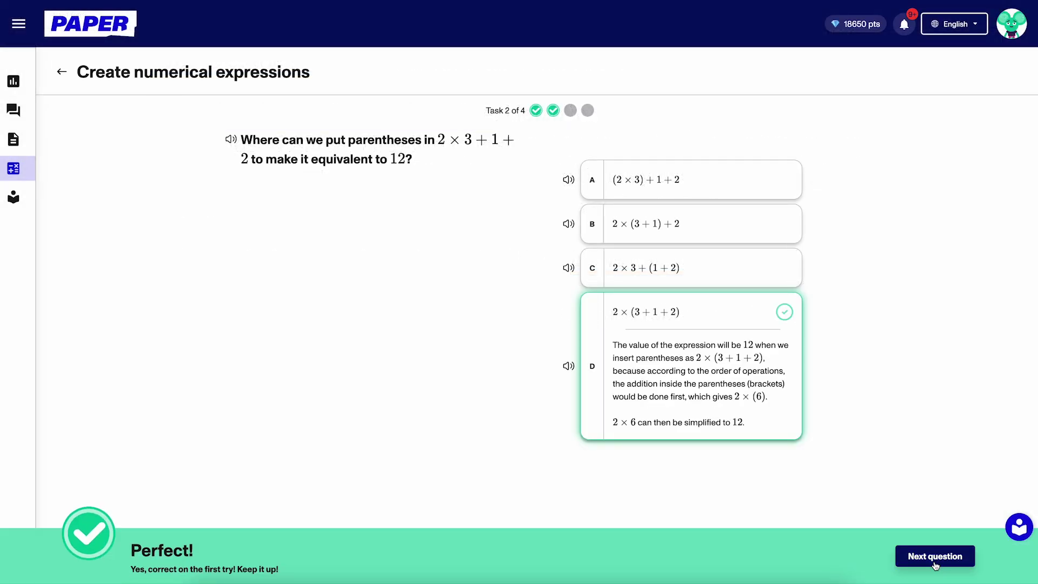
pyautogui.click(935, 557)
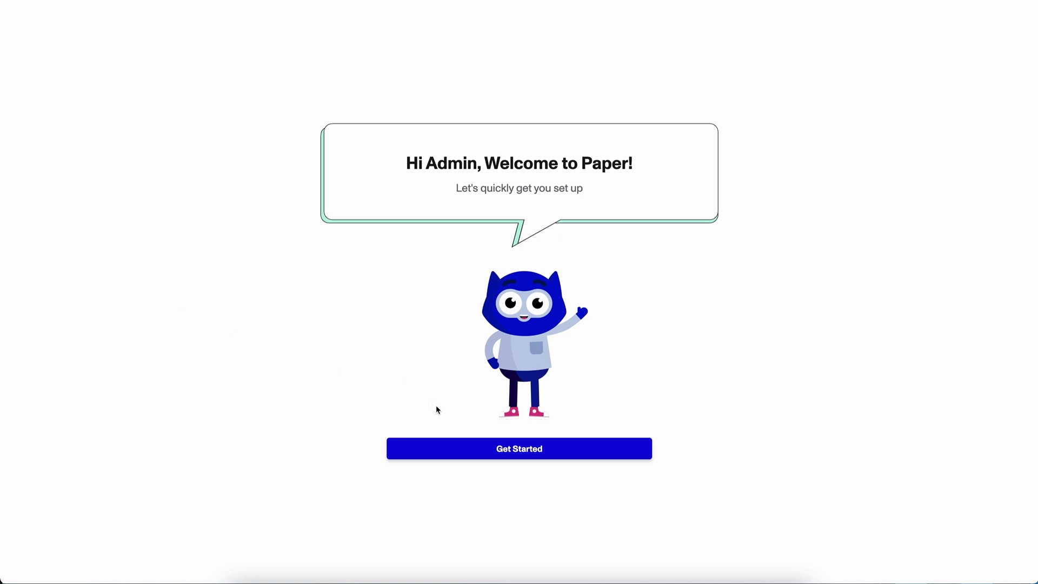
# Start the account setup and choose Animal Science, Drawing, Cooking and the Magic & Mythology Fantasy RPG as interests
pyautogui.click(452, 452)
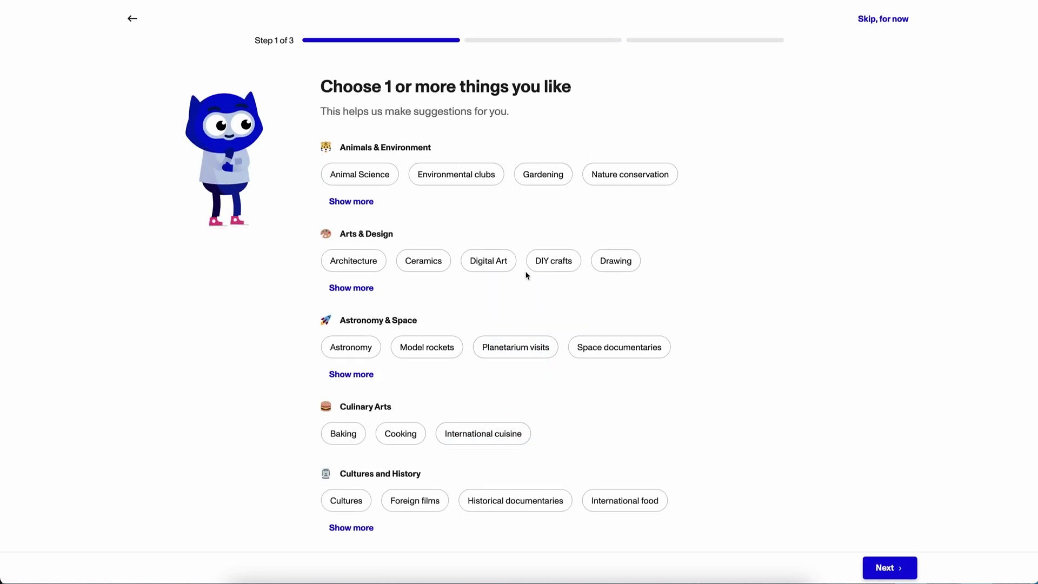
pyautogui.click(382, 182)
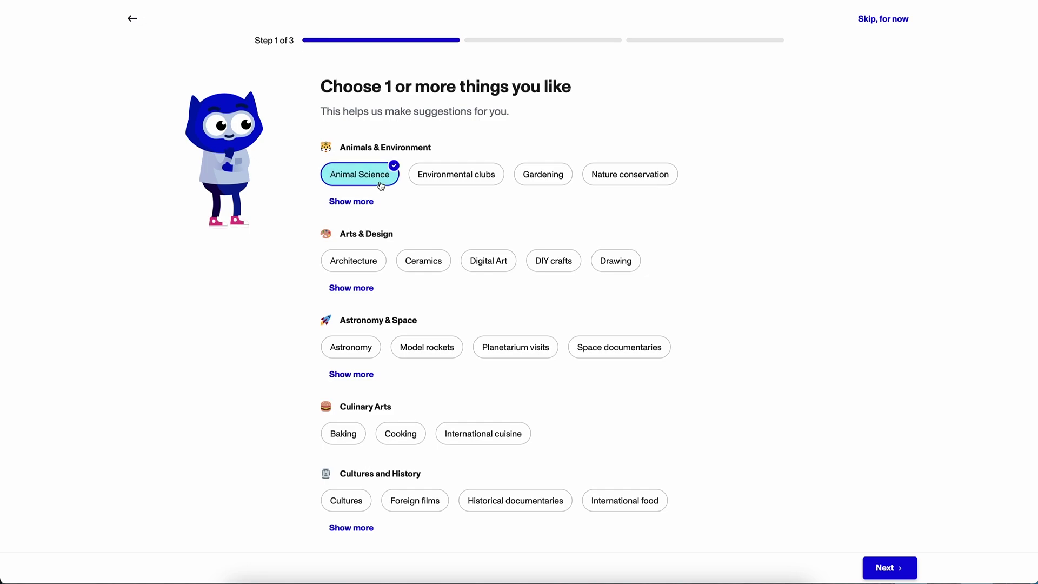
pyautogui.click(615, 261)
pyautogui.scroll(-3, 590, 423)
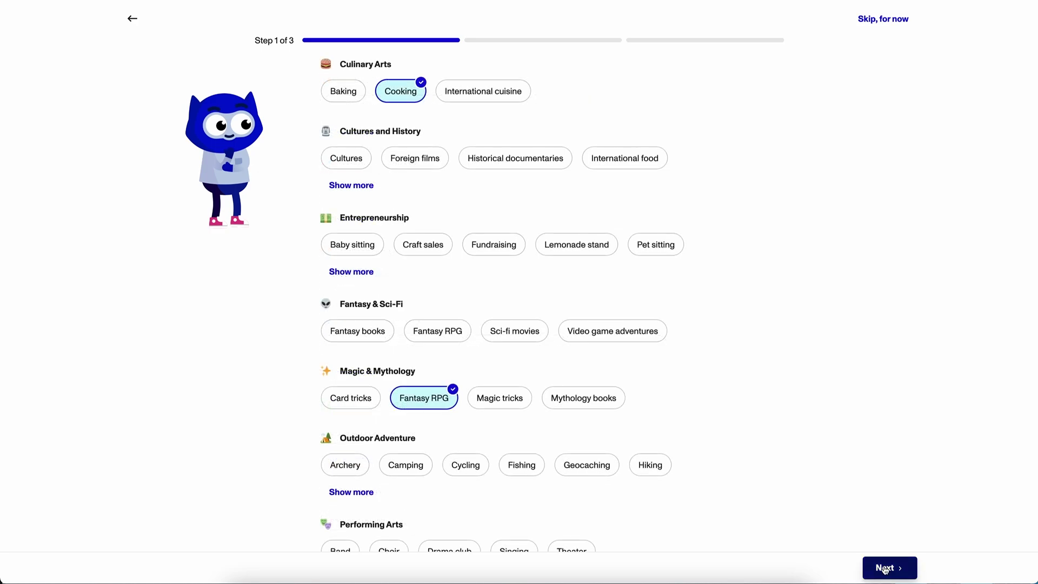
pyautogui.click(885, 568)
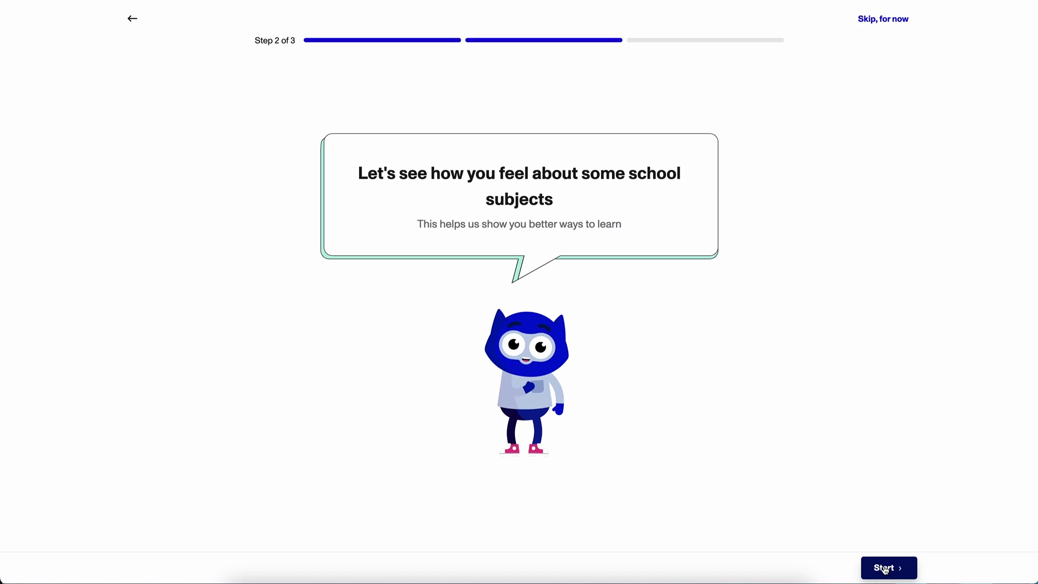
# Rate confidence as somewhat confident in Math, a little confident in English and I don't know in Science, and accept the rules
pyautogui.click(884, 568)
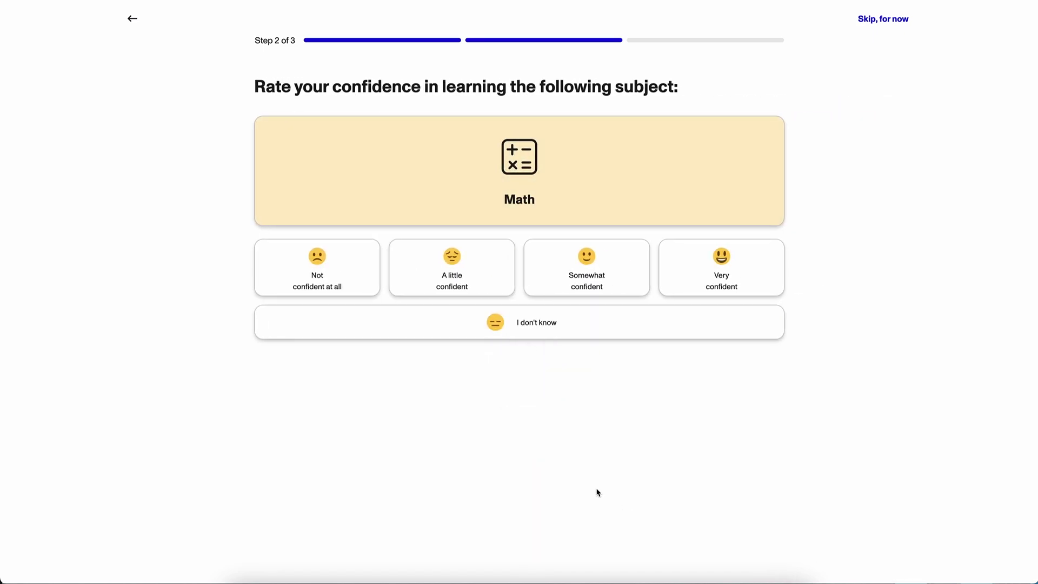
pyautogui.click(572, 289)
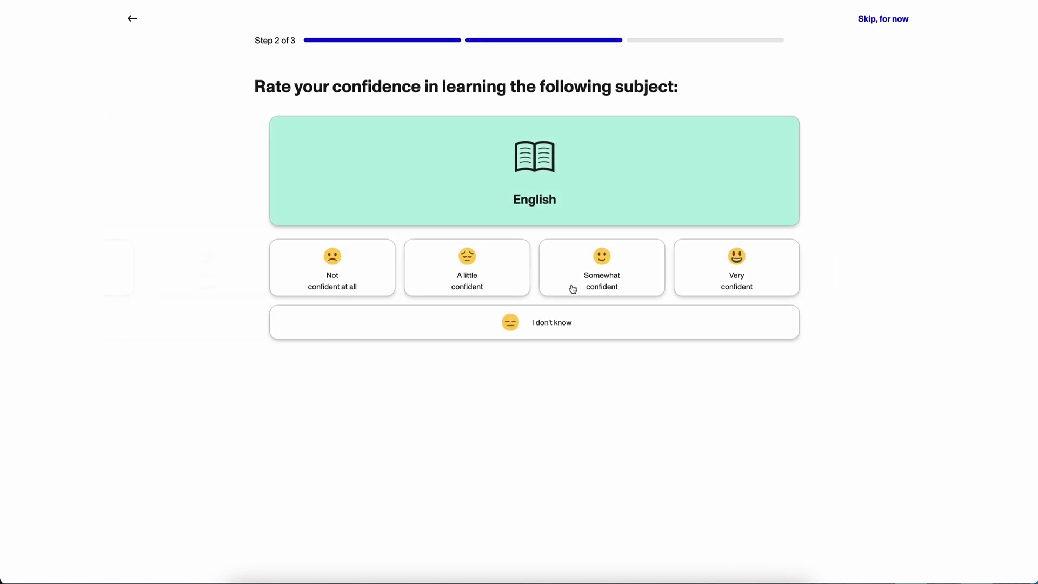
pyautogui.click(503, 283)
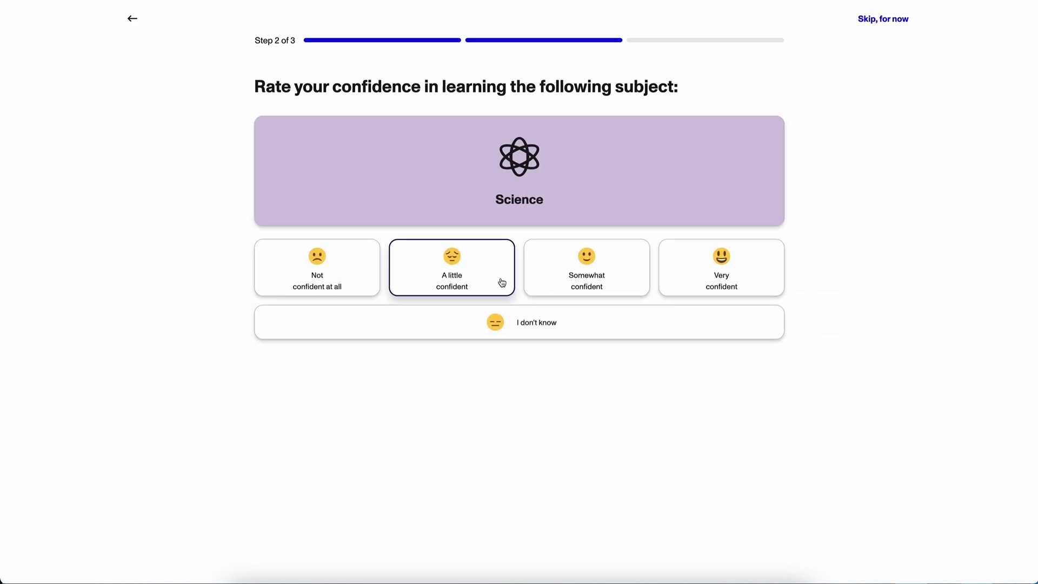
pyautogui.click(497, 324)
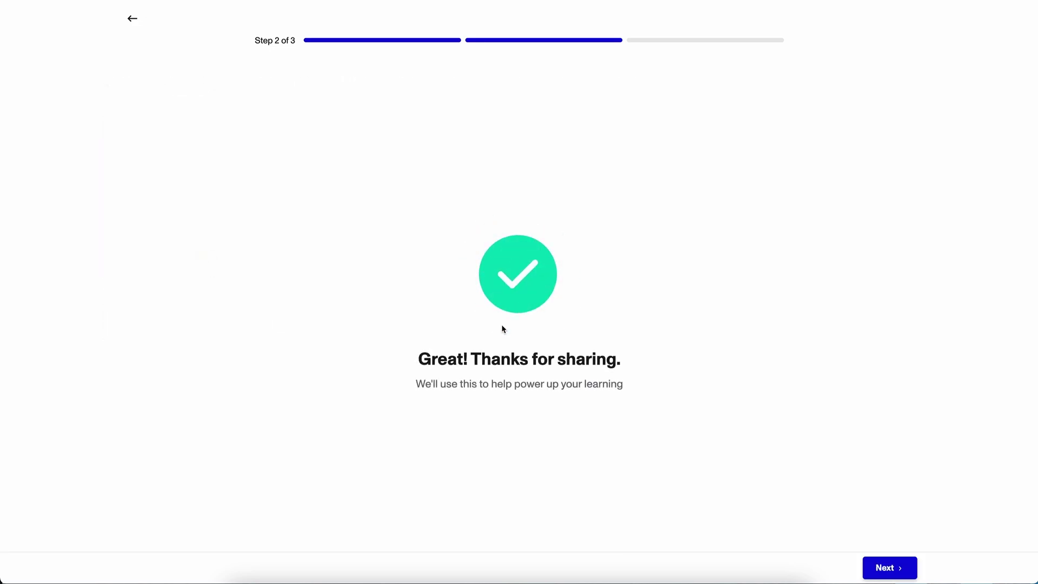
pyautogui.click(897, 575)
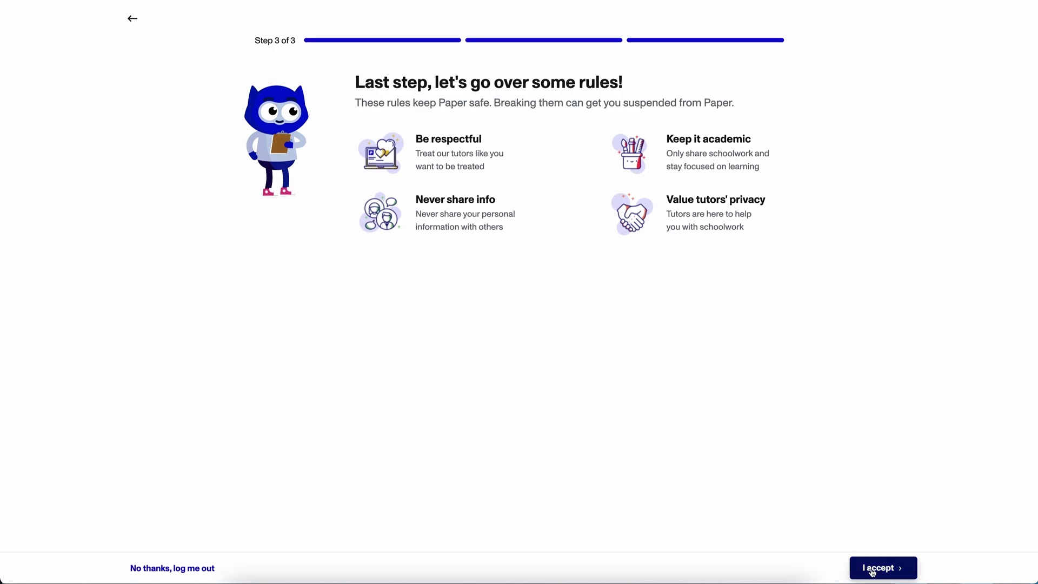
pyautogui.click(872, 568)
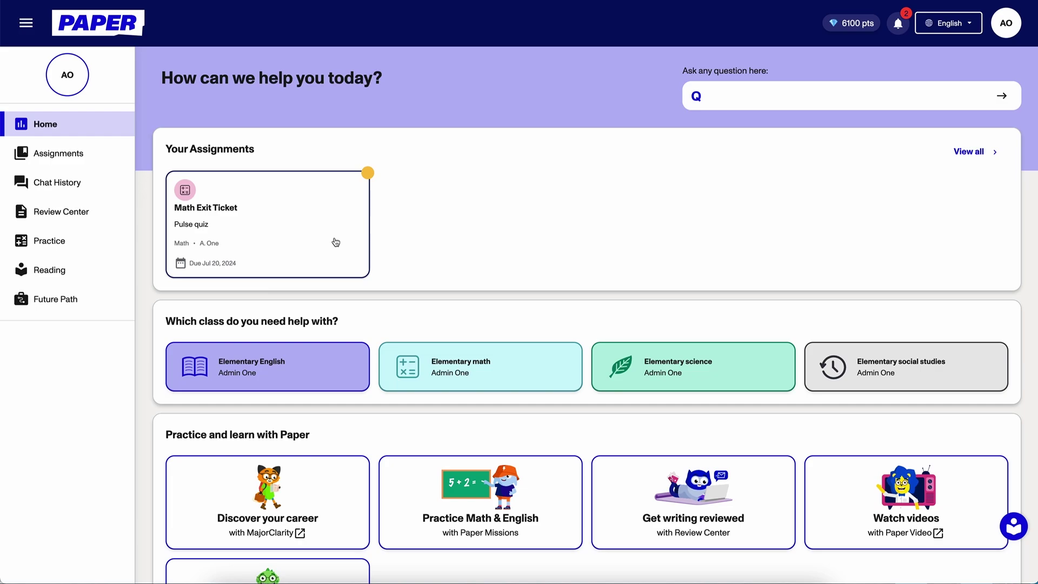
# Complete the Math Exit Ticket with 12 shells, 4 ice creams, 30 buckets, 8 books and 3 postcards, and submit the answers
pyautogui.click(335, 241)
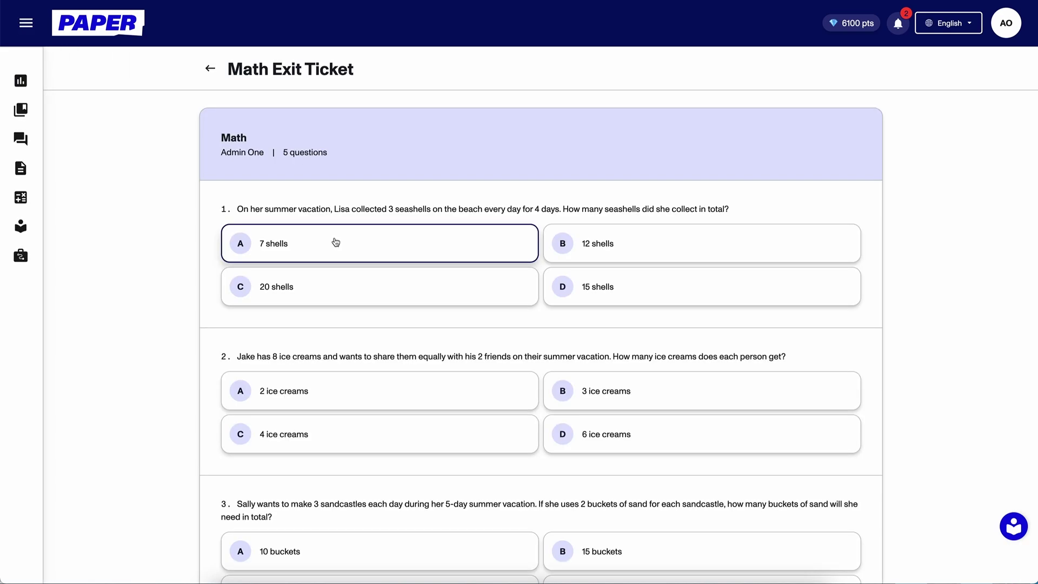
pyautogui.click(573, 250)
pyautogui.scroll(-2, 588, 255)
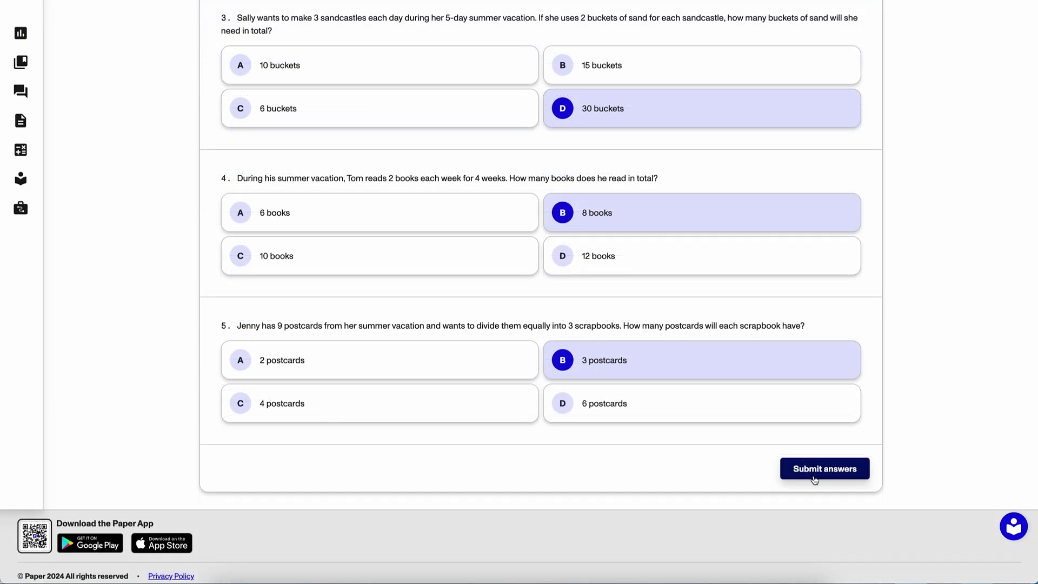
pyautogui.click(814, 476)
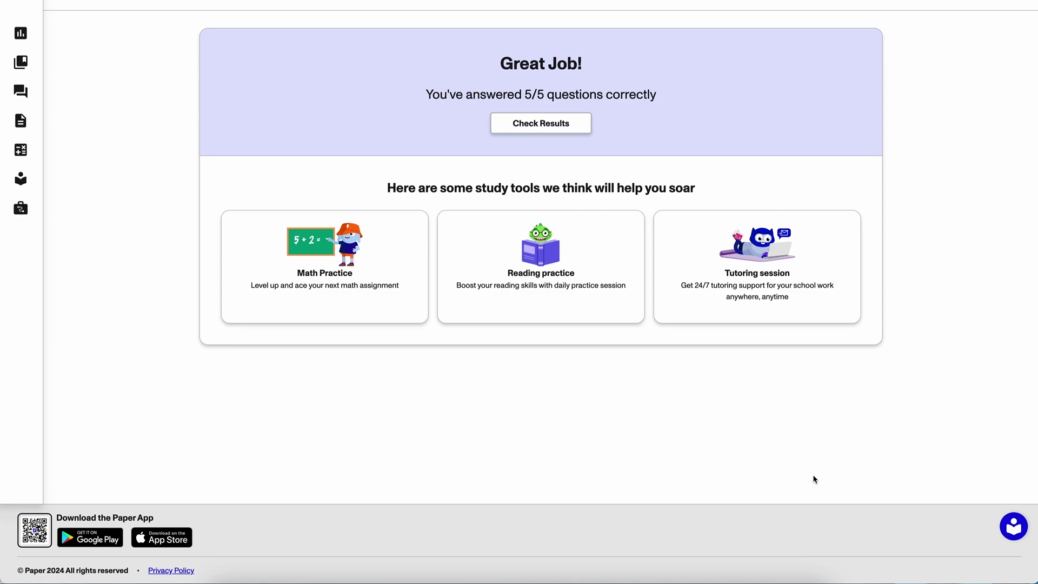
# Review the Math Exit Ticket results question by question
pyautogui.click(562, 124)
pyautogui.scroll(-3, 588, 357)
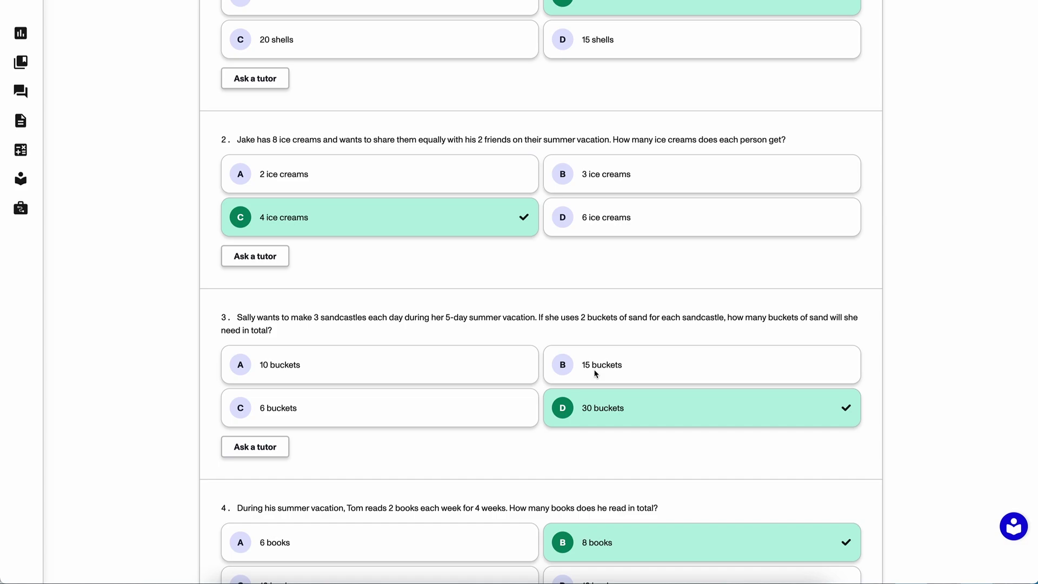
pyautogui.scroll(-6, 595, 373)
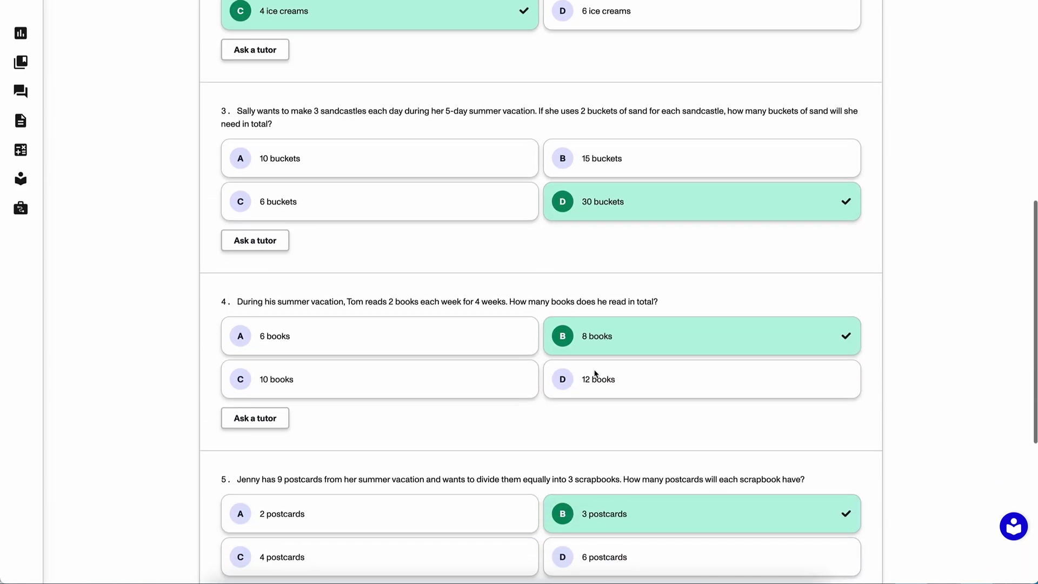
pyautogui.scroll(-2, 595, 373)
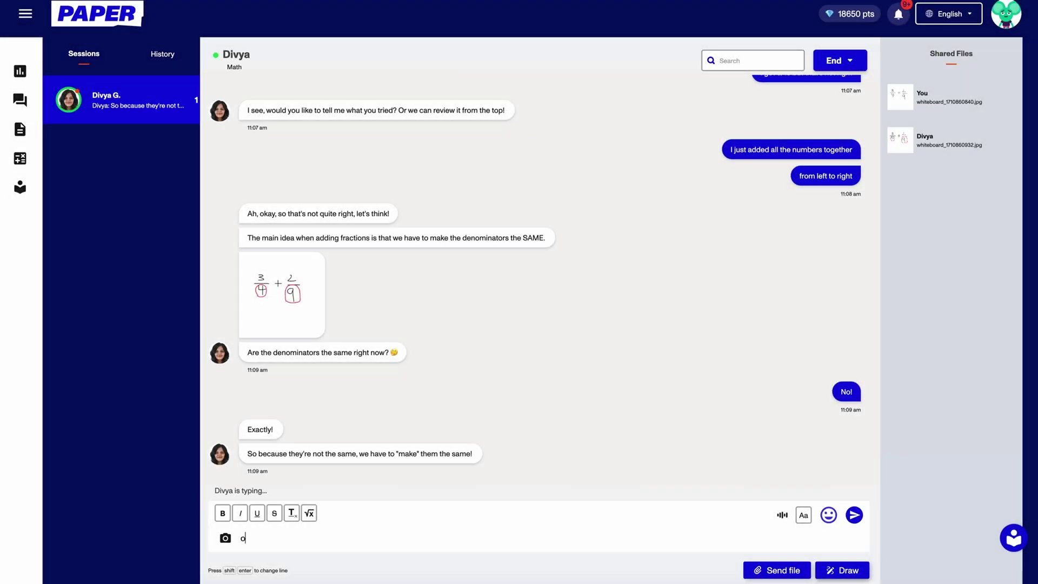
# Send the tutor the messages "oh wait I remember I think!" and "can I multiply them together?"
pyautogui.write('oh wait I remember I think!')
pyautogui.press('Return')
pyautogui.write('can I multiply them together?')
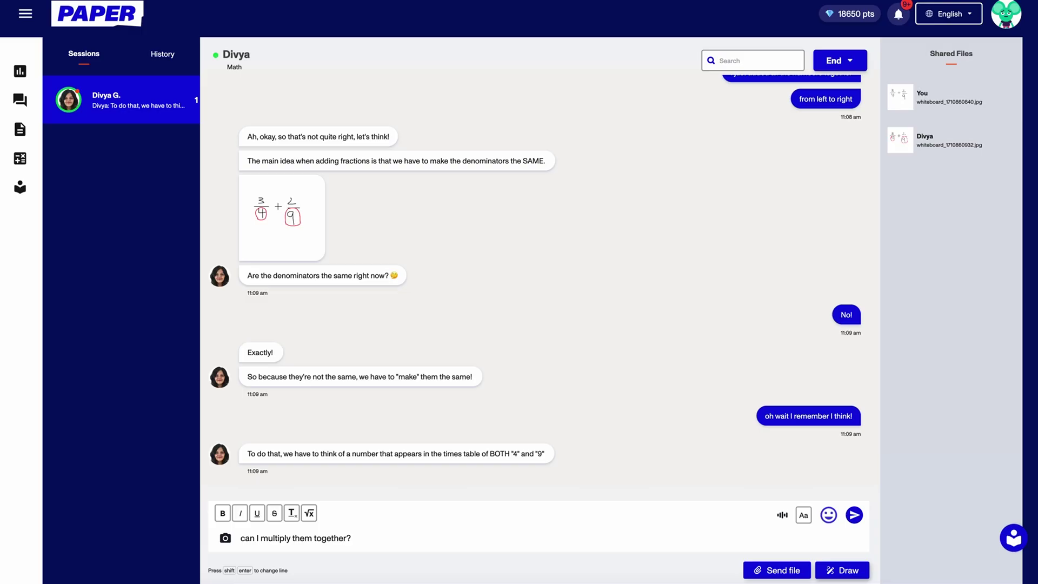
pyautogui.press('Return')
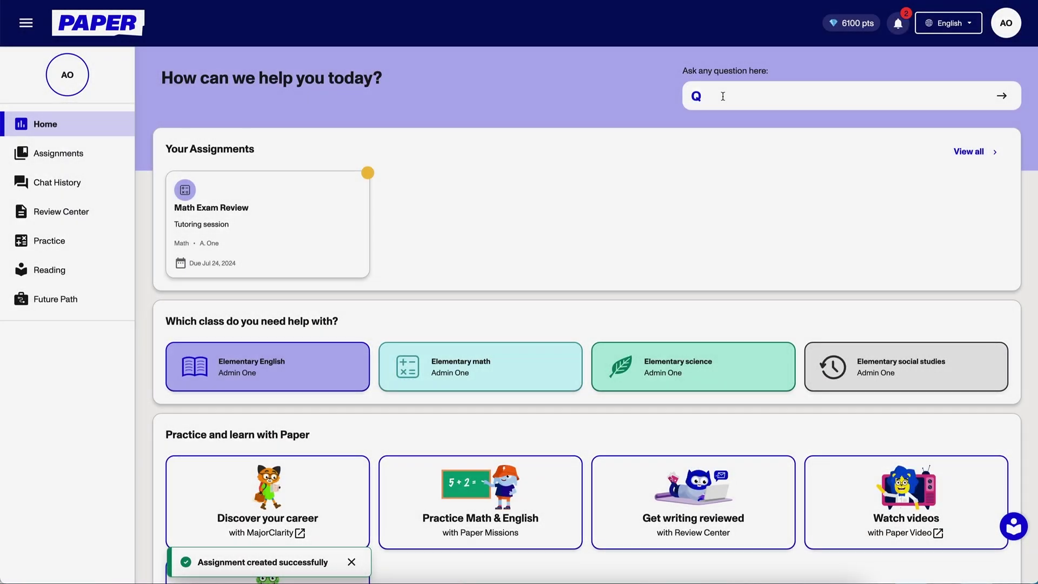
# Submit the question "How do I find the area of a rectangle?" on the home page and cancel the tutor request
pyautogui.click(723, 96)
pyautogui.write('H')
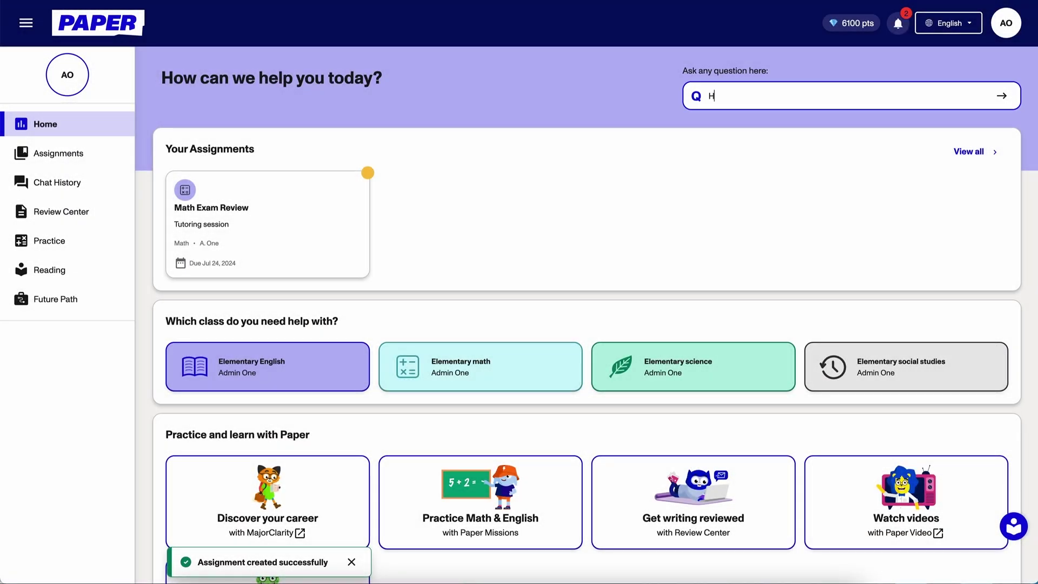
pyautogui.write('ow do I find the')
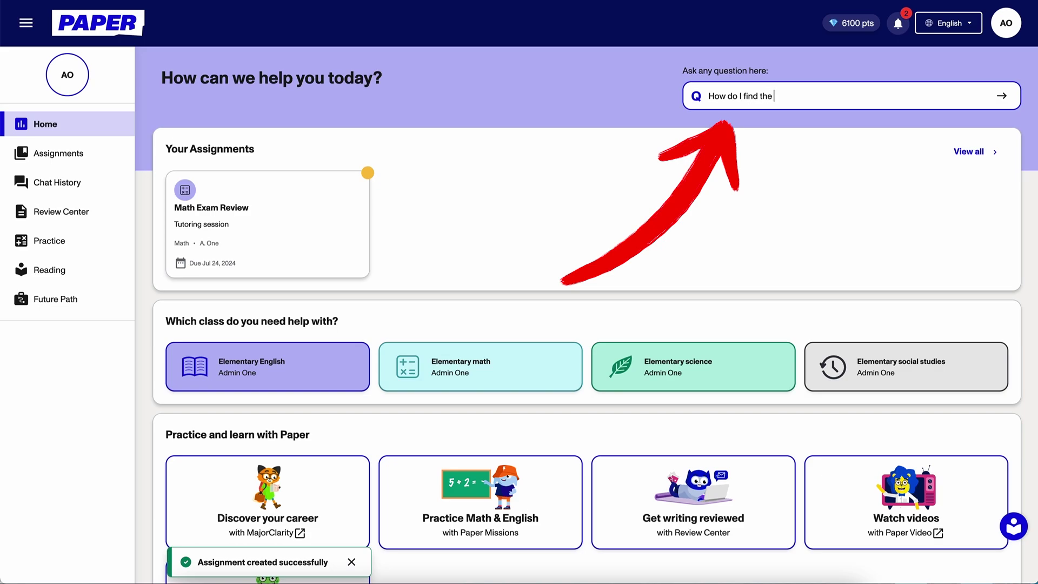
pyautogui.write(' area of a rectangle?')
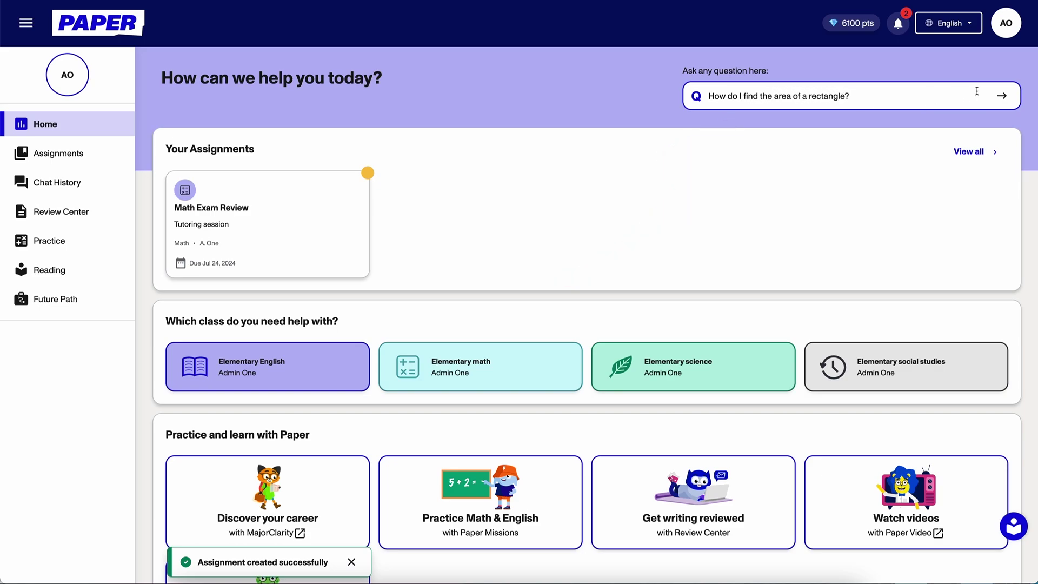
pyautogui.click(1002, 96)
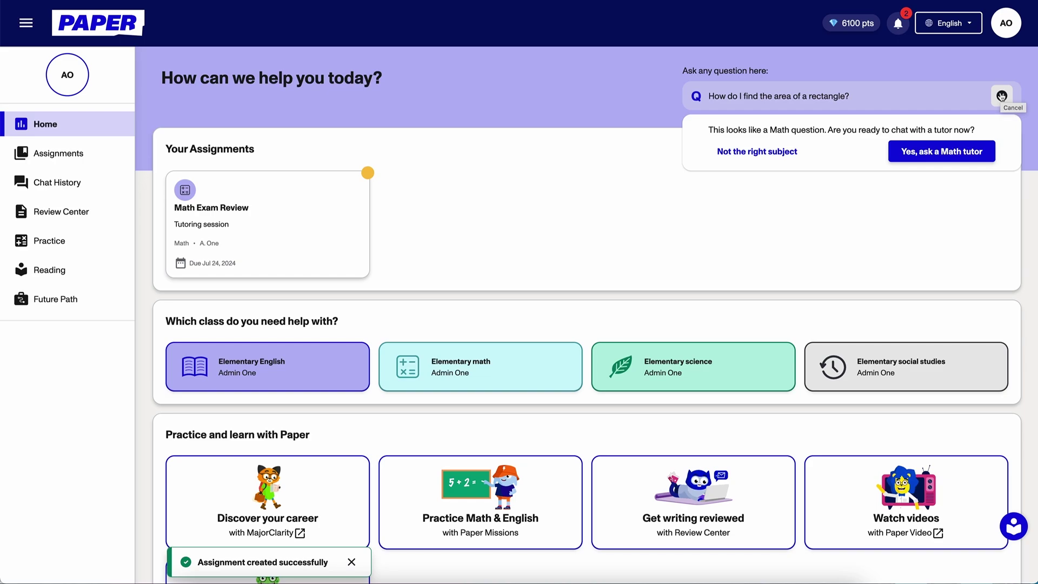
pyautogui.click(1002, 96)
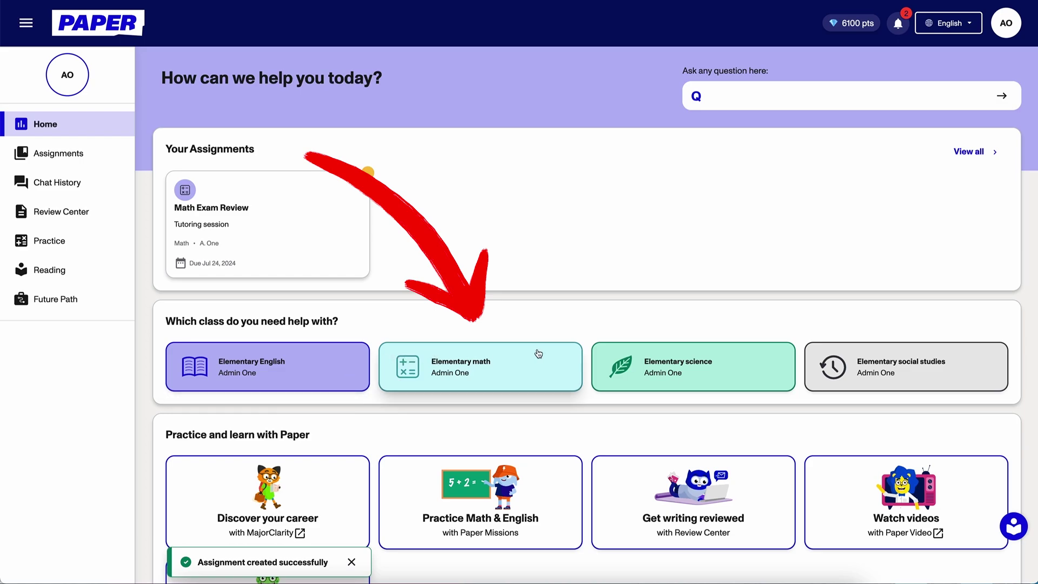
# Start a text chat with a tutor for the Elementary math class, using the "Let's work together!" session type
pyautogui.click(570, 362)
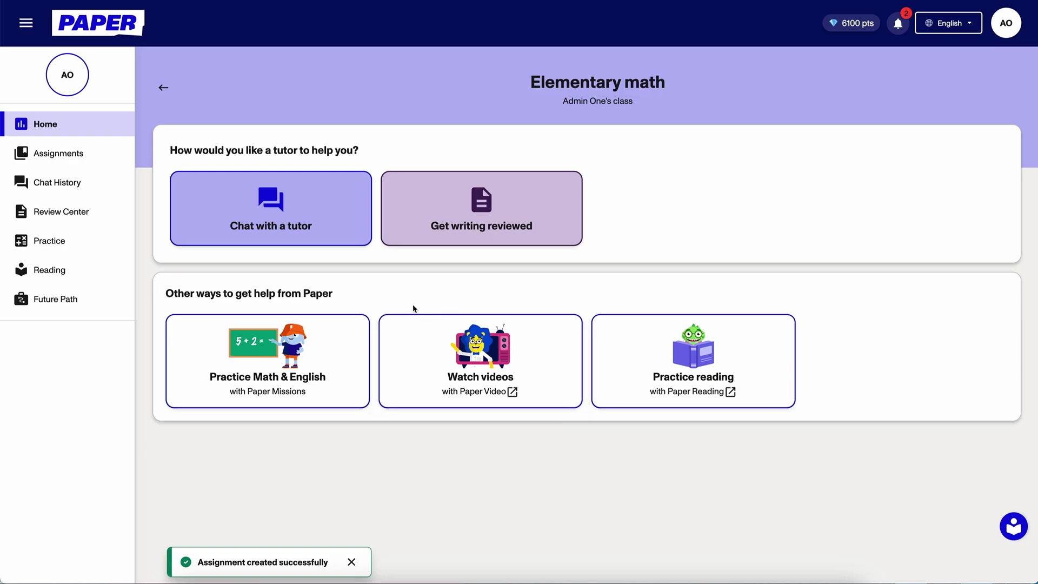
pyautogui.click(90, 132)
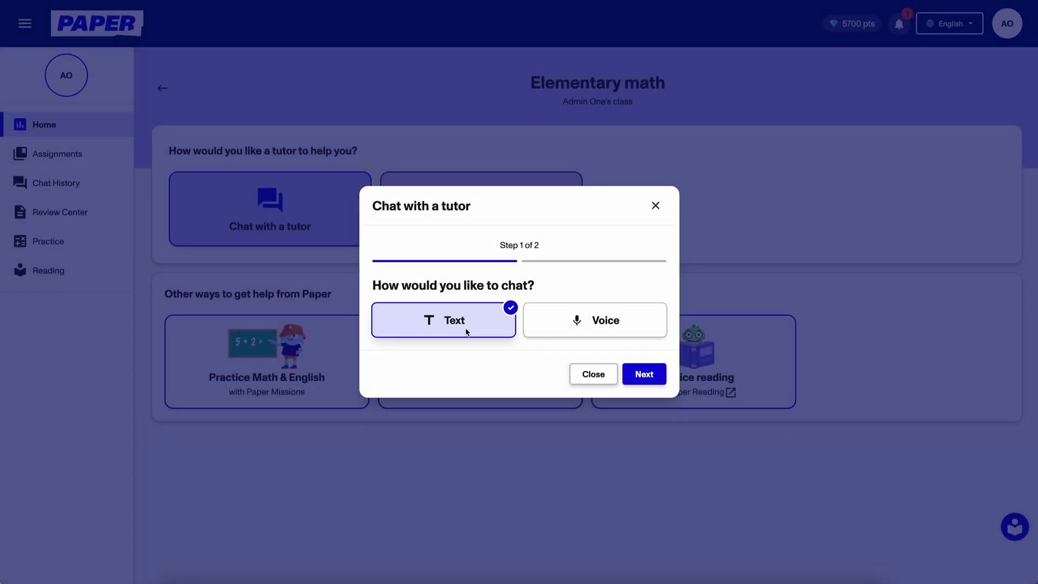
pyautogui.click(639, 375)
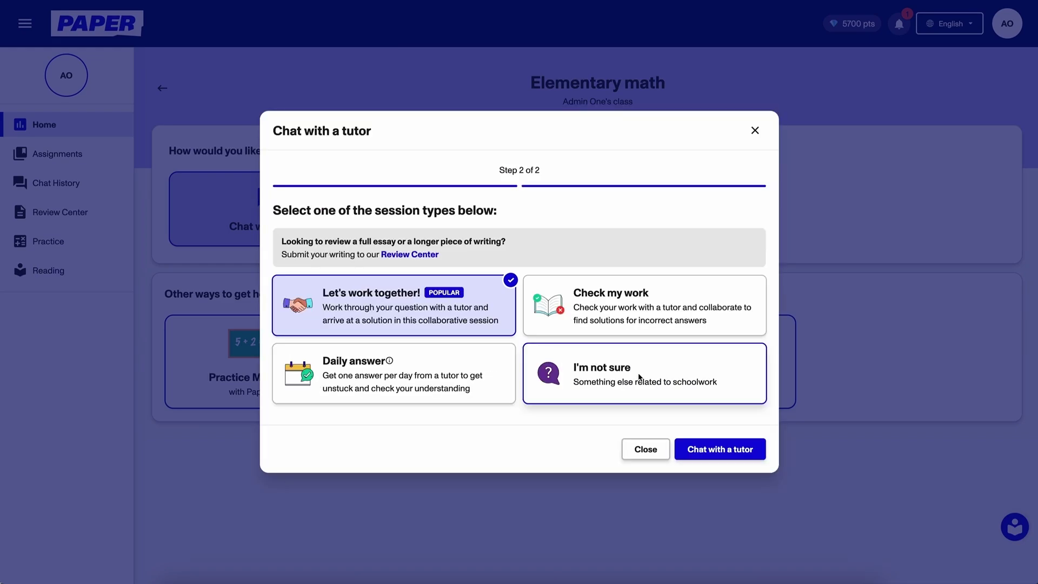
pyautogui.click(722, 459)
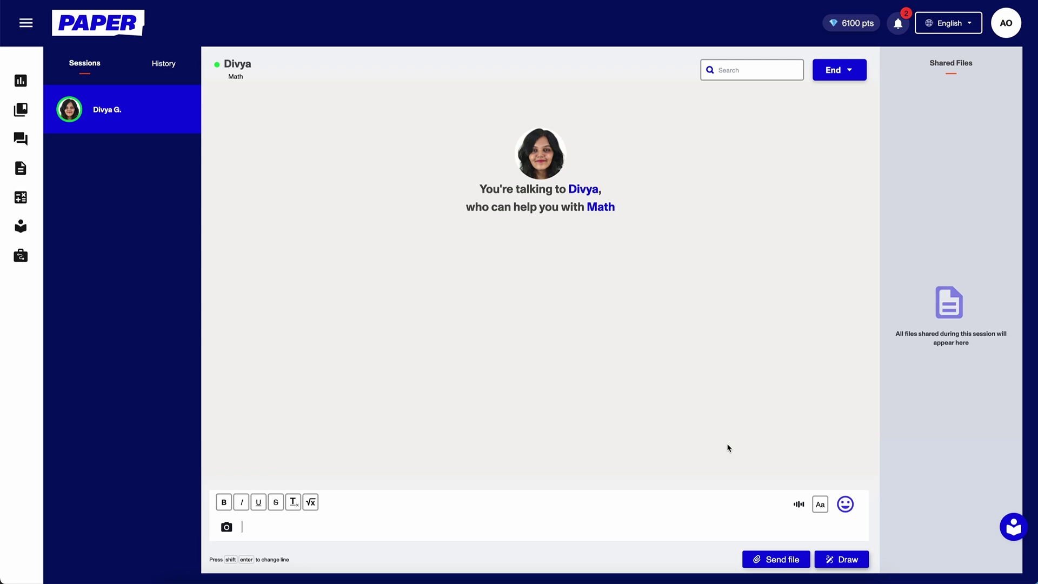
# Greet the tutor with "I need help with math" and send the reply "Yes, let me see if I can draw it"
pyautogui.write('Hi Divya')
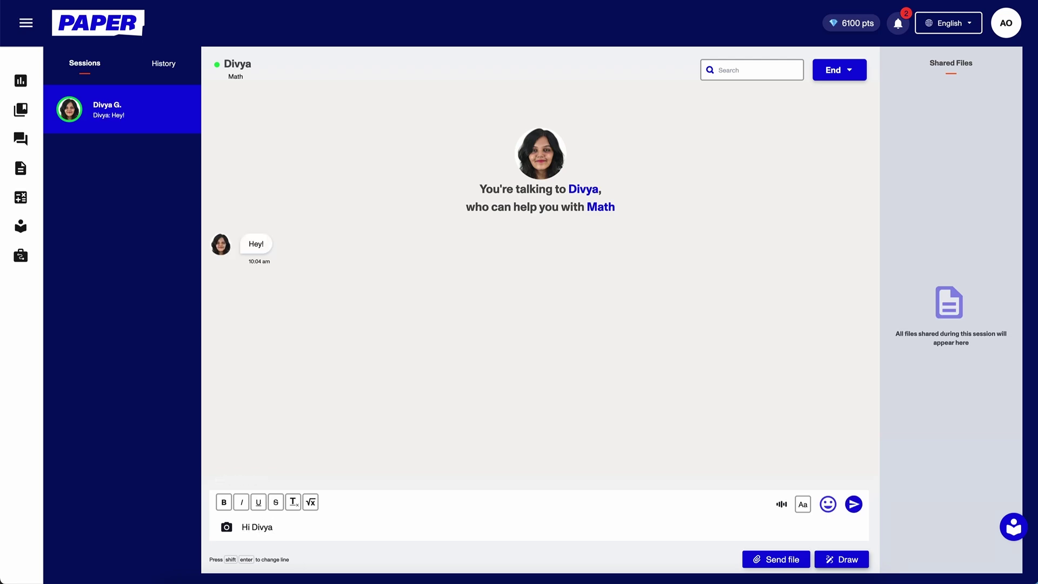
pyautogui.write(', I need help with math')
pyautogui.press('Return')
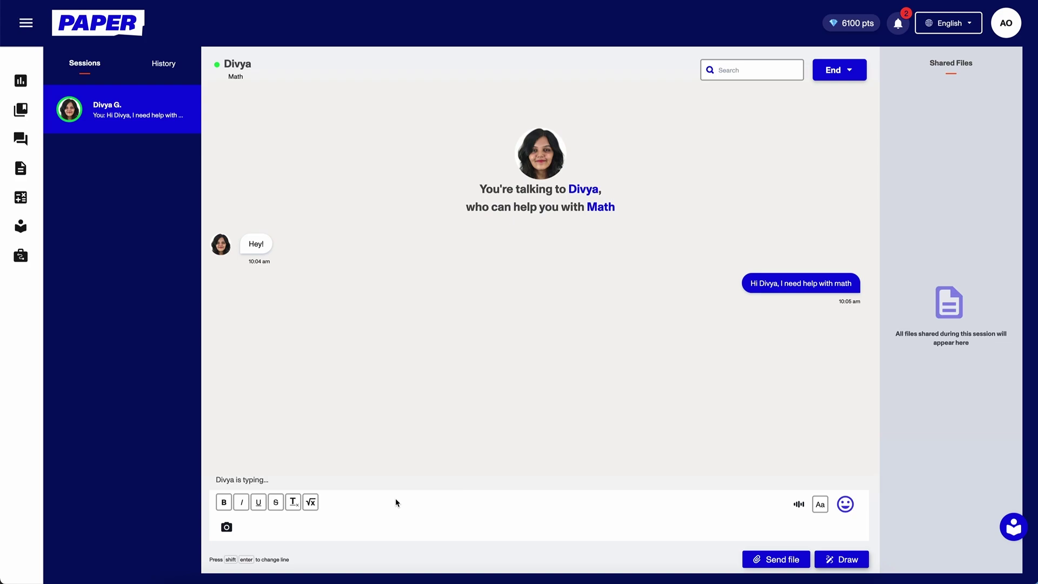
pyautogui.click(310, 526)
pyautogui.write('Yes, let me see if I can draw it')
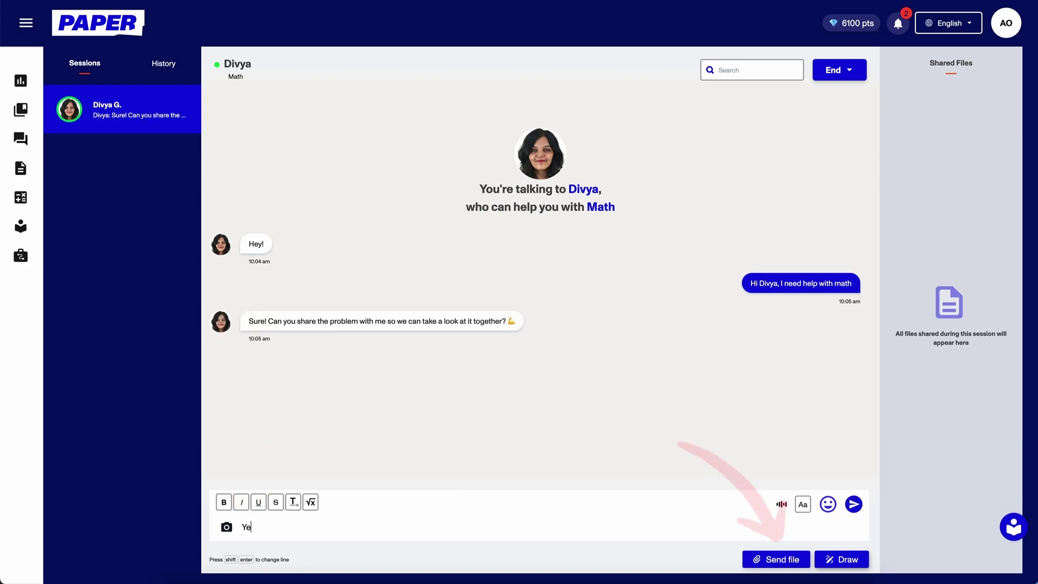
pyautogui.press('Return')
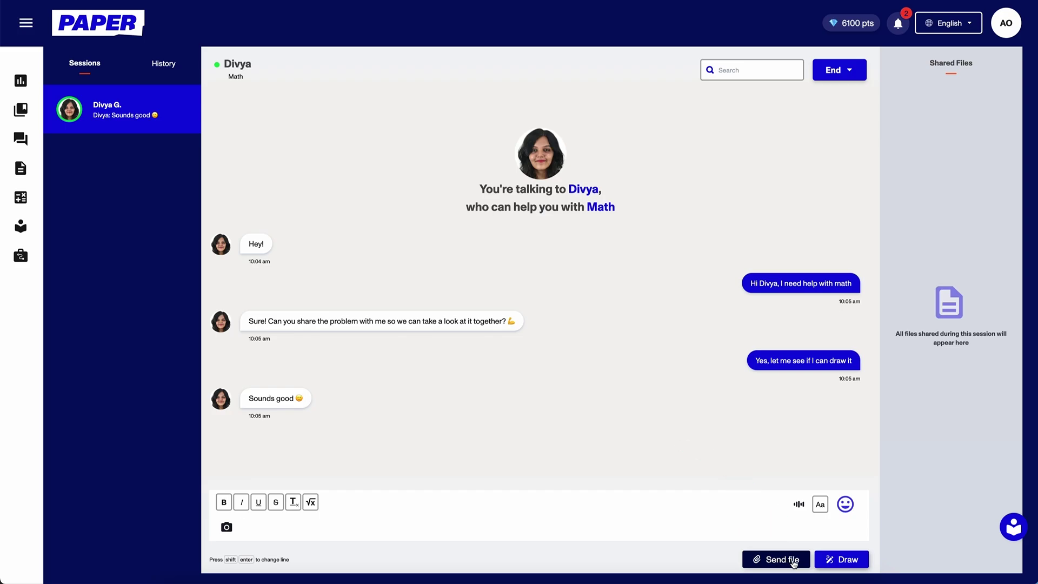
# Open the chat's whiteboard and handwrite the equation 2x + 3 = 1 across its upper part
pyautogui.click(841, 559)
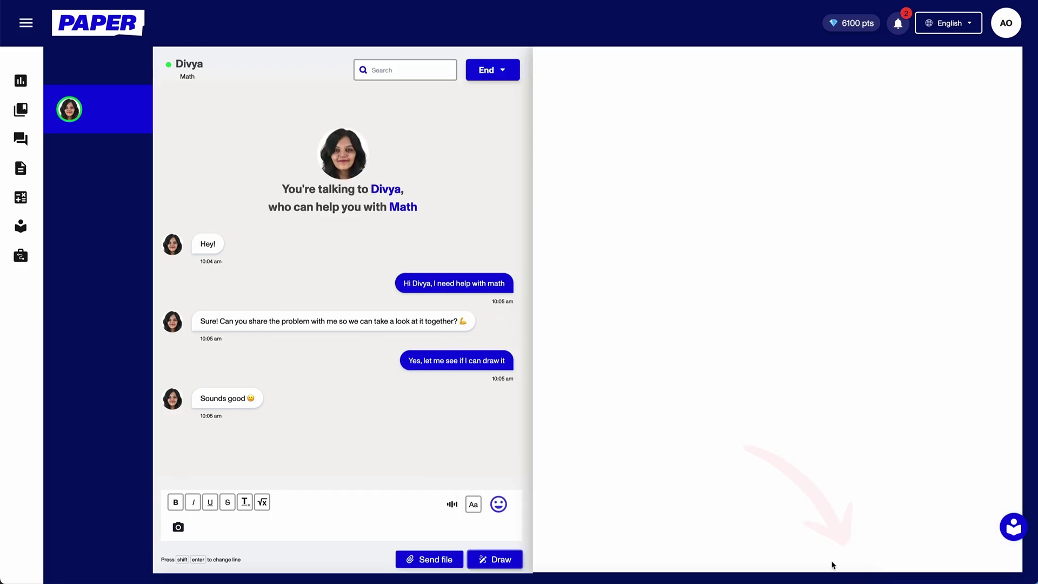
pyautogui.moveTo(570, 183)
pyautogui.mouseDown()
pyautogui.moveTo(602, 198)
pyautogui.moveTo(623, 232)
pyautogui.mouseUp()
pyautogui.moveTo(637, 195); pyautogui.dragTo(675, 234)
pyautogui.moveTo(675, 191); pyautogui.dragTo(642, 234)
pyautogui.moveTo(737, 182); pyautogui.dragTo(734, 234)
pyautogui.moveTo(719, 208)
pyautogui.mouseDown()
pyautogui.moveTo(767, 201)
pyautogui.moveTo(814, 220)
pyautogui.moveTo(779, 225)
pyautogui.mouseUp()
pyautogui.moveTo(842, 181)
pyautogui.mouseDown()
pyautogui.moveTo(879, 177)
pyautogui.moveTo(891, 200)
pyautogui.mouseUp()
pyautogui.moveTo(914, 157); pyautogui.dragTo(910, 219)
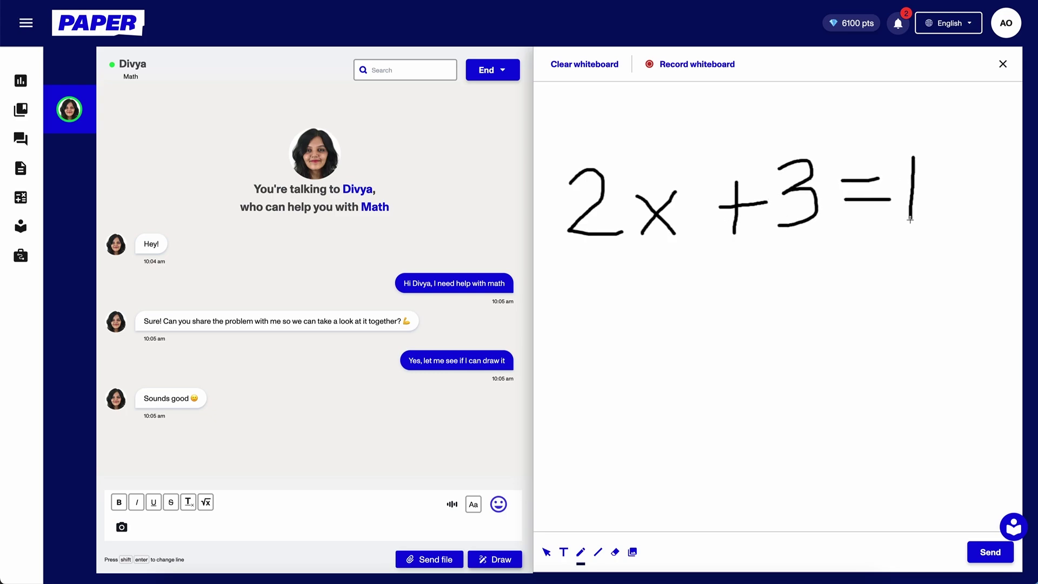
# Finish the handwritten equation as 2x + 3 = 15 and send the whiteboard drawing to the tutor
pyautogui.moveTo(955, 156)
pyautogui.mouseDown()
pyautogui.moveTo(933, 195)
pyautogui.moveTo(949, 221)
pyautogui.moveTo(922, 216)
pyautogui.mouseUp()
pyautogui.click(989, 552)
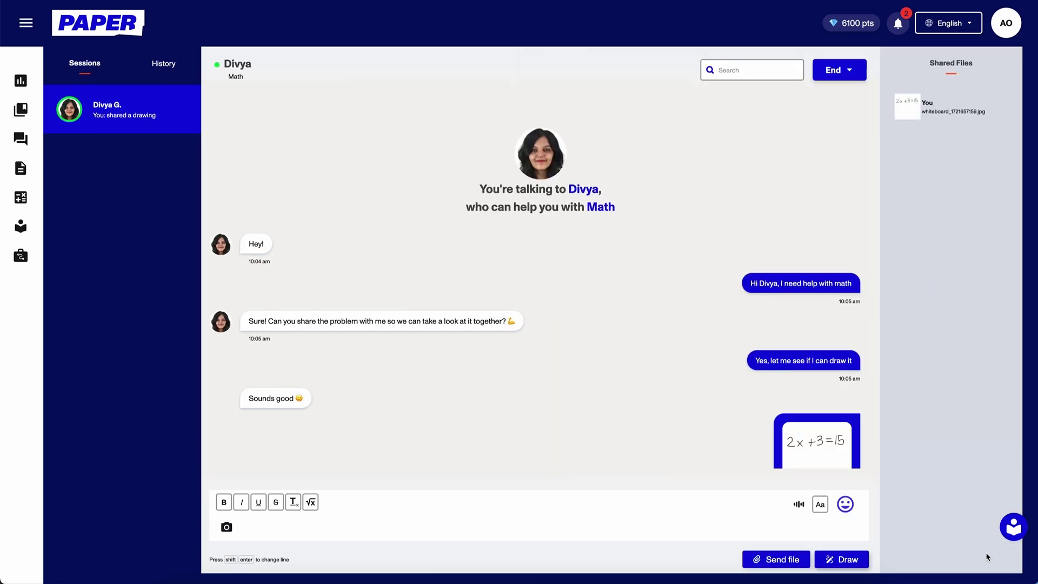
# Send the tutor the message "I can't remember how to get started" in the math chat
pyautogui.click(559, 528)
pyautogui.write("I can't")
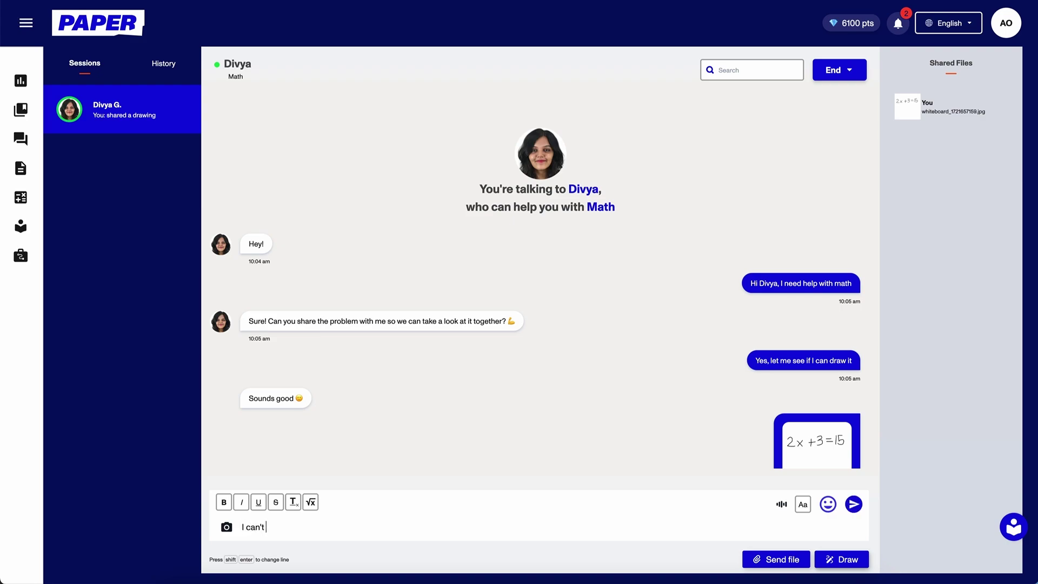
pyautogui.write(' remember how t')
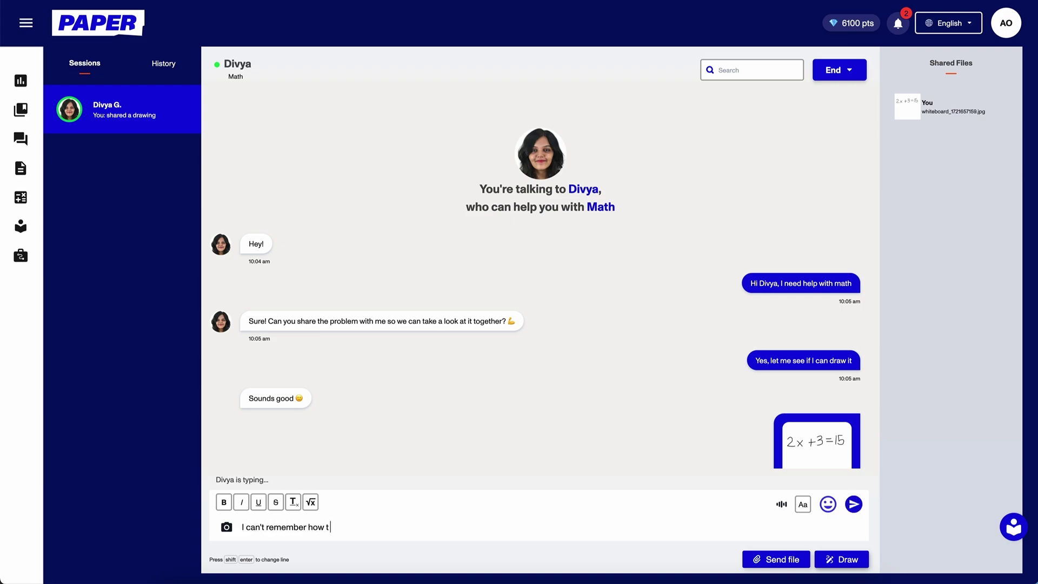
pyautogui.write('o get started')
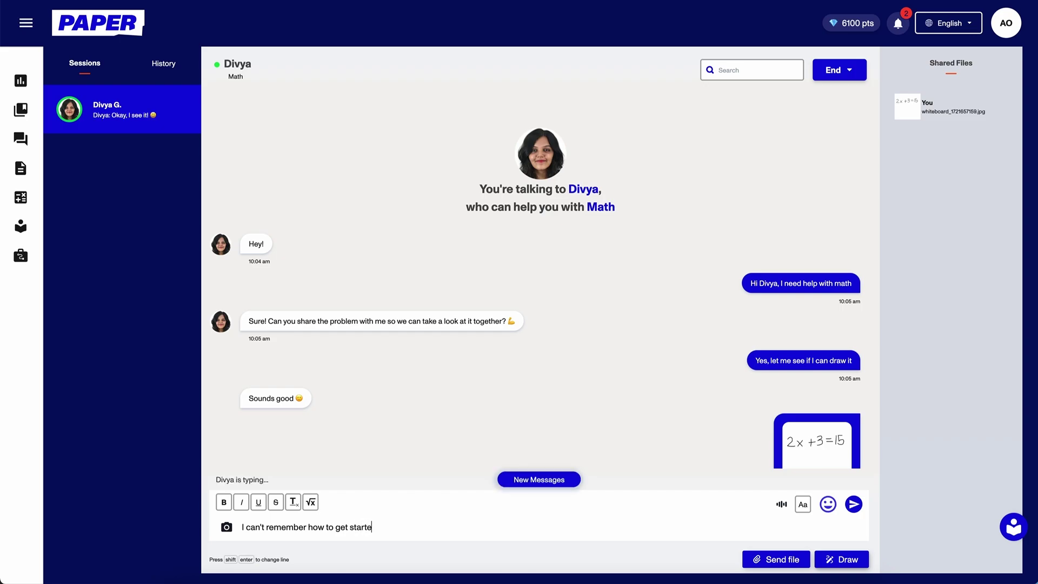
pyautogui.press('Return')
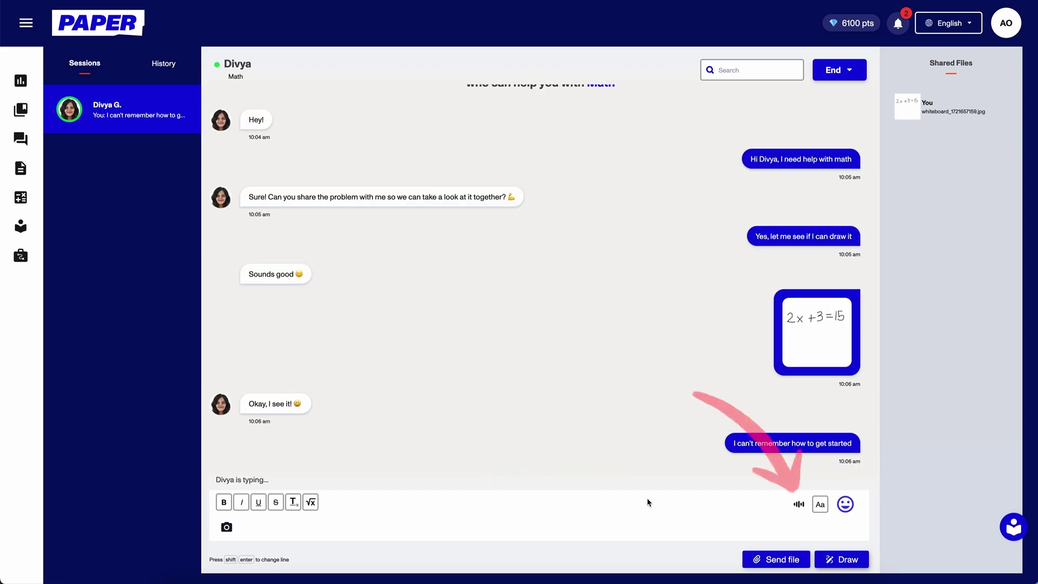
# Show the text transcripts of the tutor's and the student's audio messages in the math chat
pyautogui.click(799, 504)
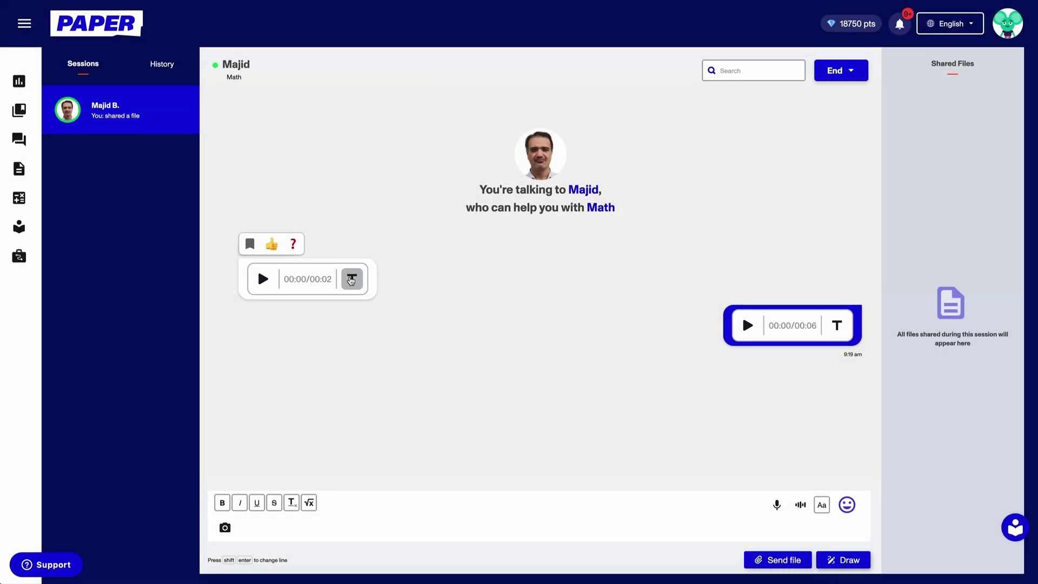
pyautogui.click(351, 279)
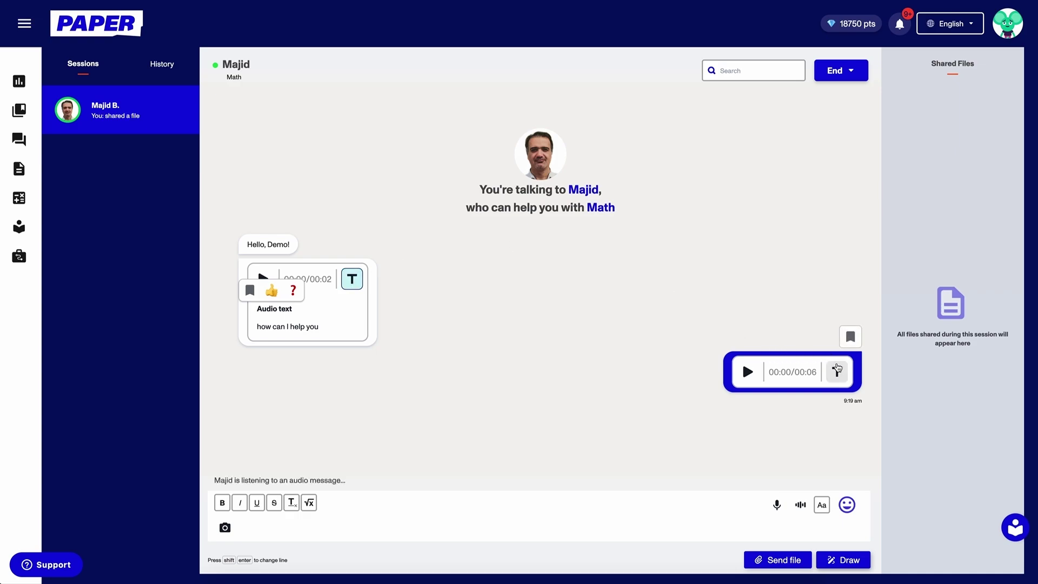
pyautogui.click(837, 369)
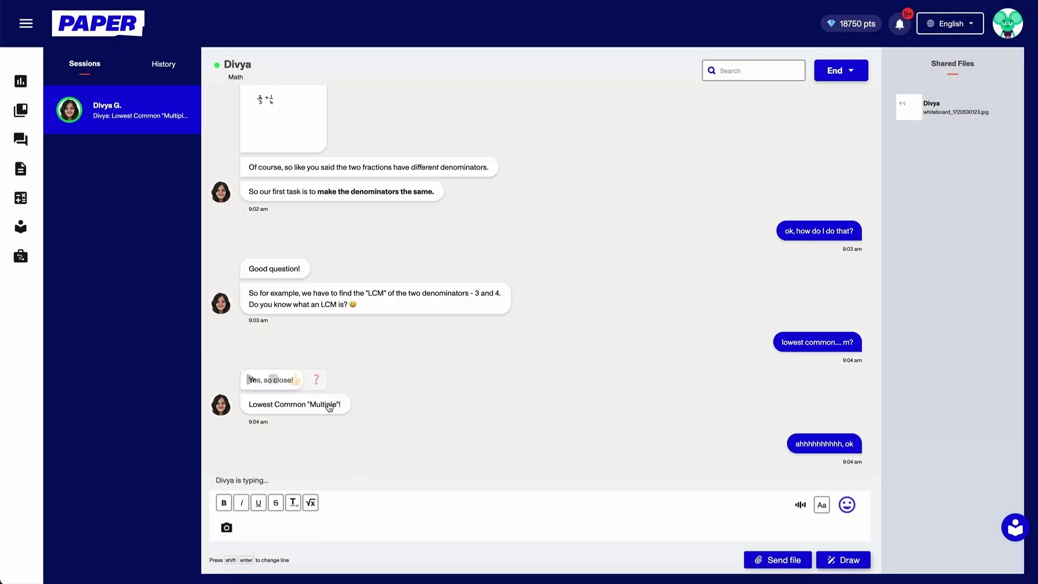
# React with a thumbs-up to the tutor's message about the Lowest Common Multiple and close the enlarged fraction-addition drawing
pyautogui.moveTo(329, 407)
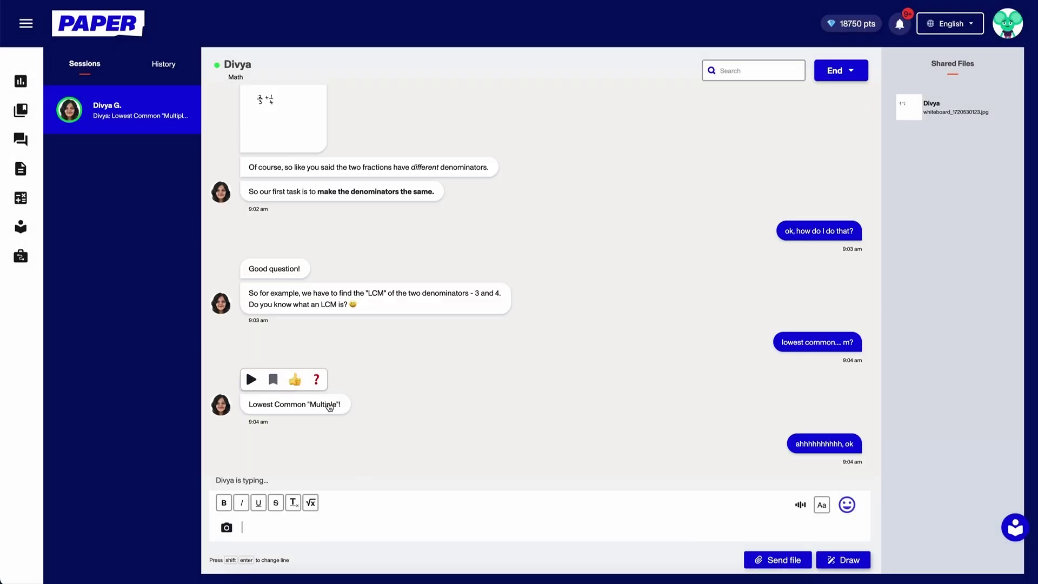
pyautogui.click(296, 380)
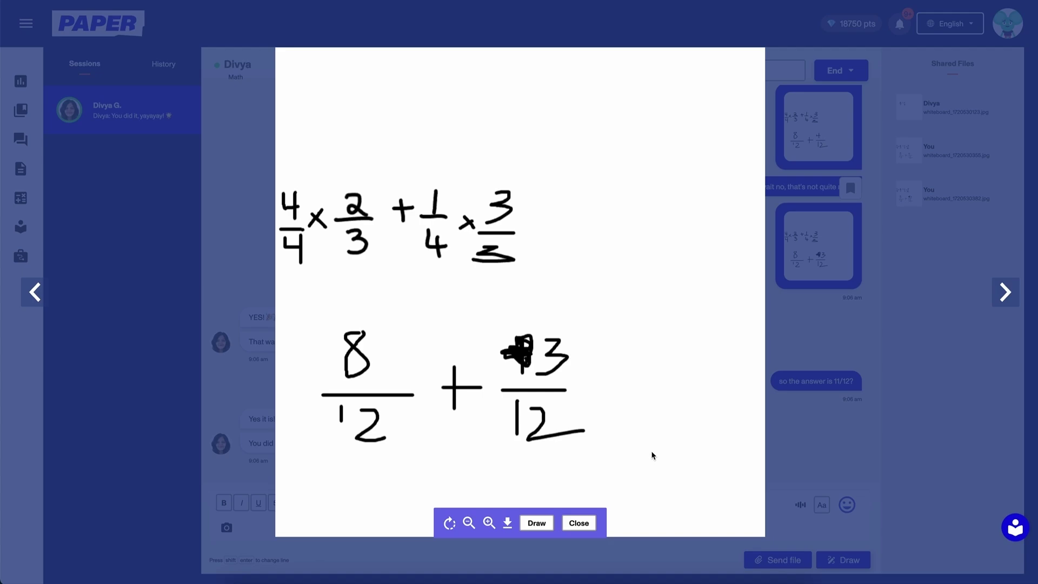
pyautogui.click(581, 523)
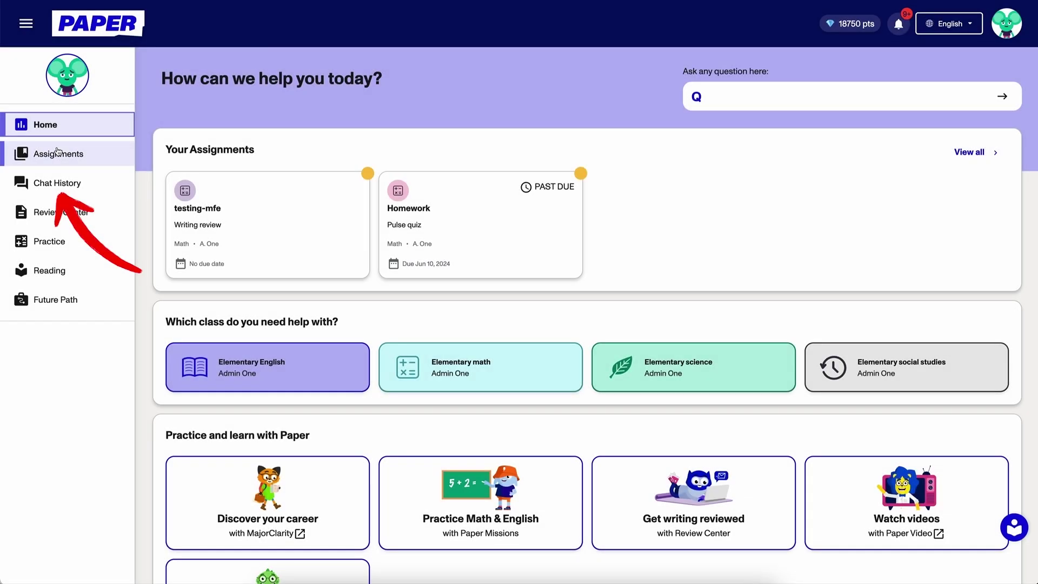
# Open the most recent tutoring session, dated 9 Jul 2024, from the chat history and read back through its messages
pyautogui.click(57, 184)
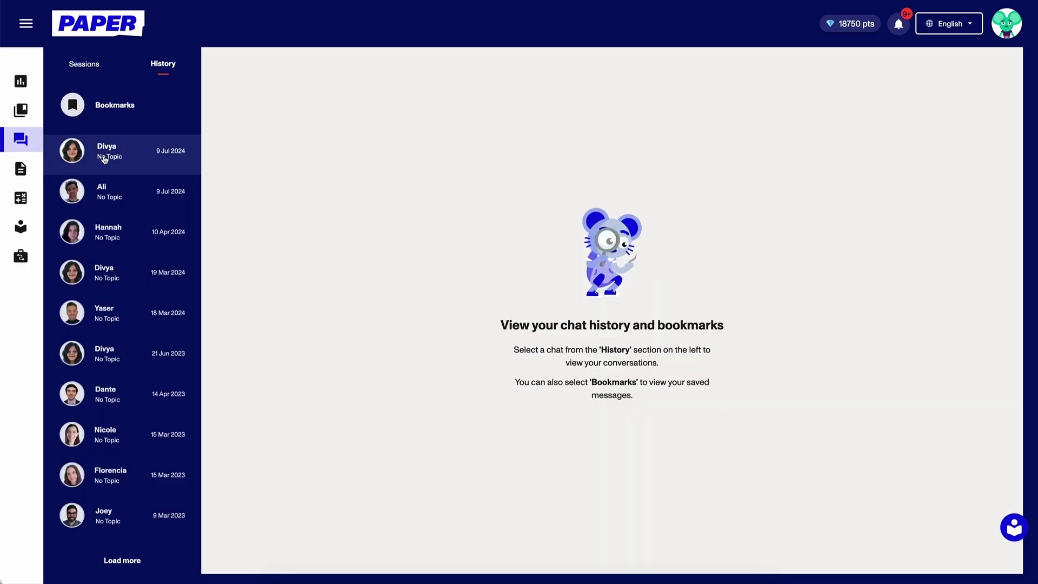
pyautogui.click(104, 158)
pyautogui.scroll(2, 459, 247)
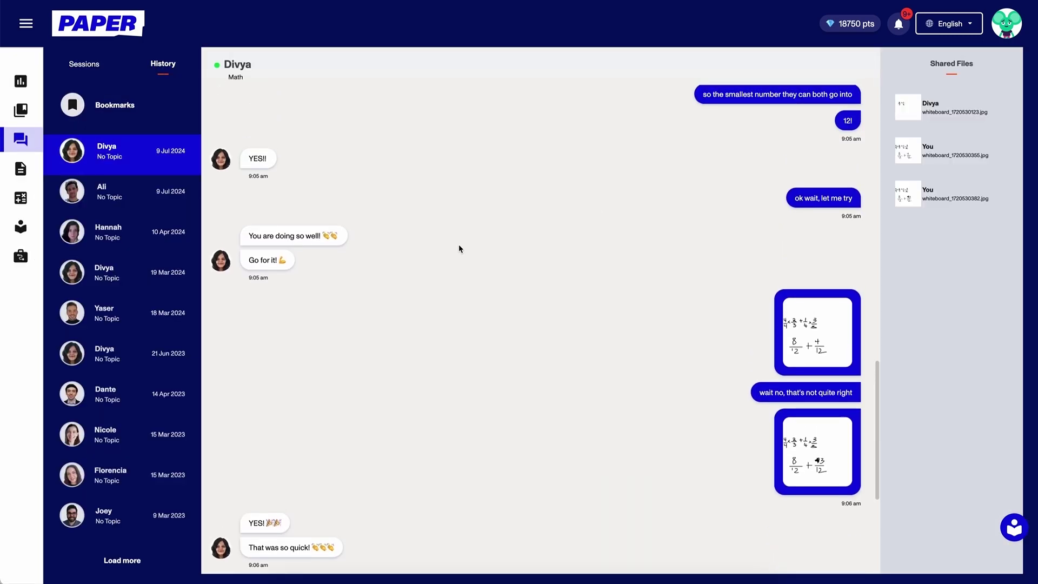
pyautogui.scroll(2, 459, 248)
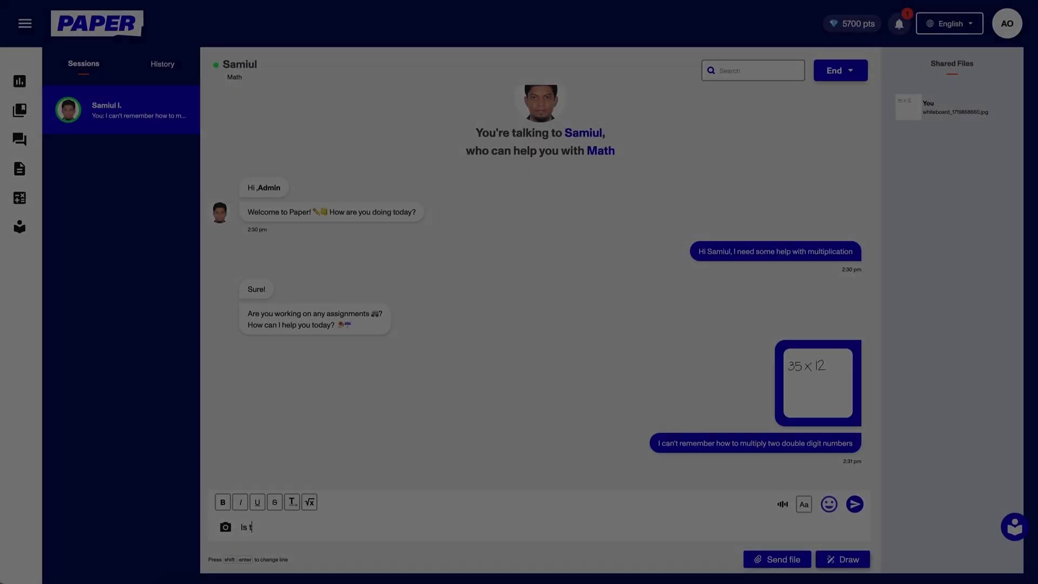
# Send the tutor the question "Is there a way to break it up so its easier?" in the multiplication chat
pyautogui.write('here ')
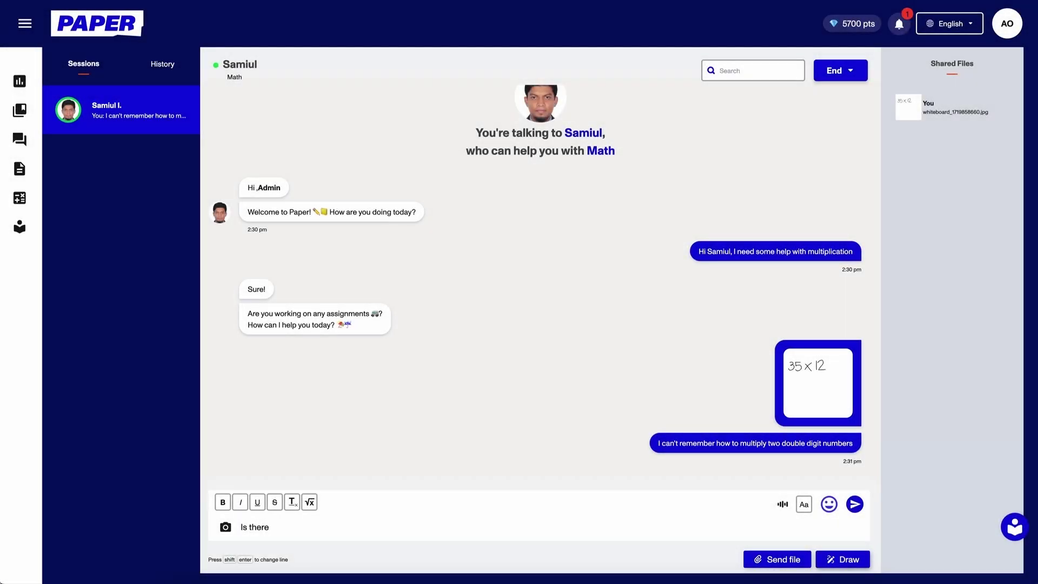
pyautogui.write('a way to break it up so its ')
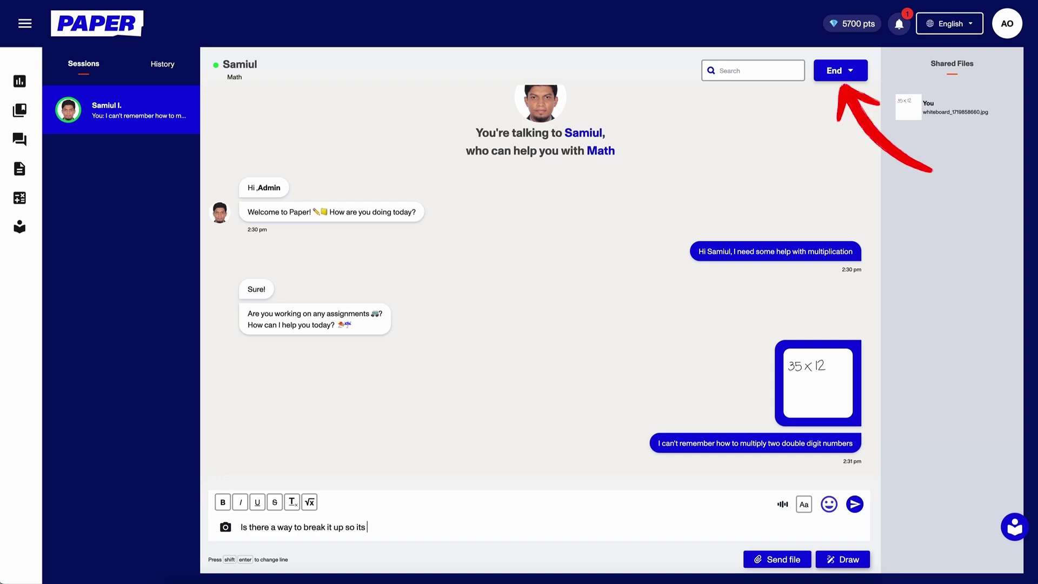
pyautogui.write('easier?')
pyautogui.press('Return')
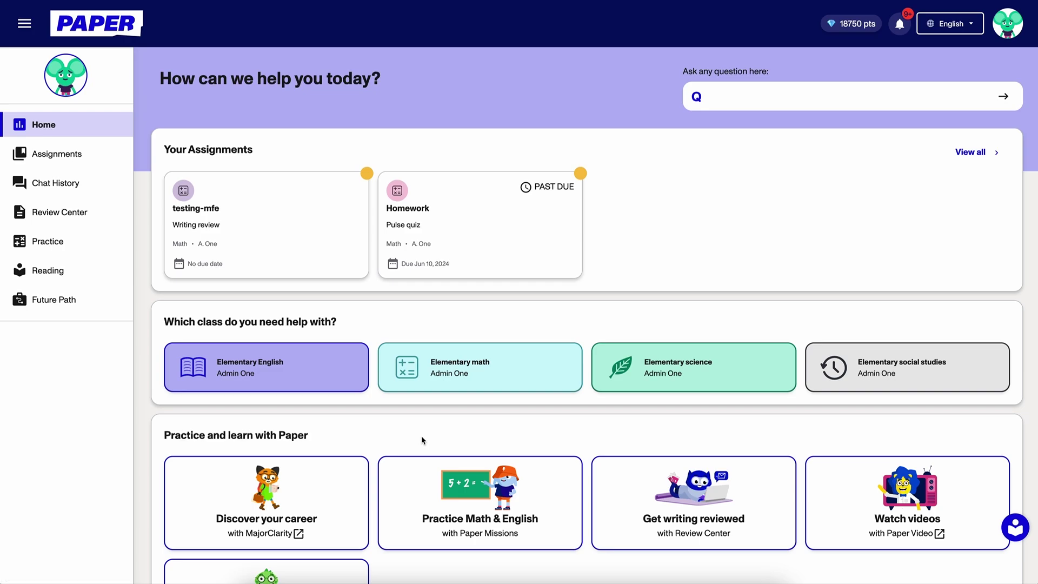
# Start a writing review submission and title the work "All About Lions"
pyautogui.click(630, 473)
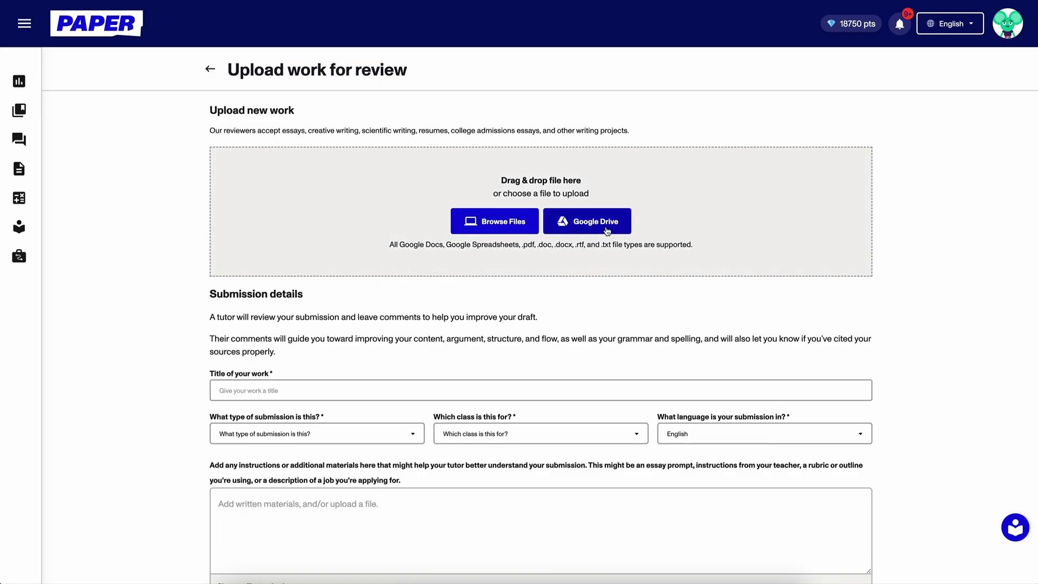
pyautogui.scroll(-4, 608, 231)
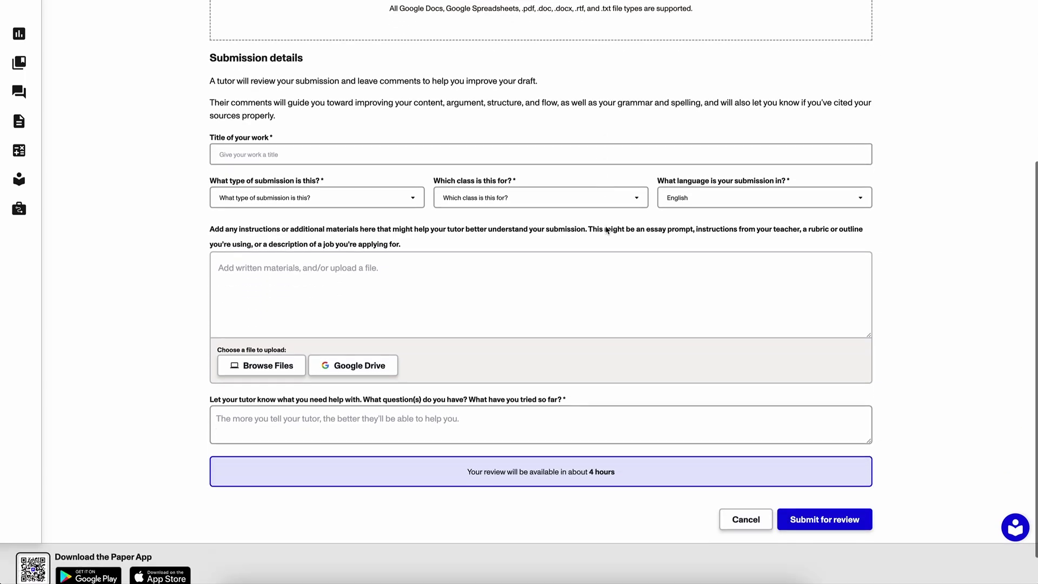
pyautogui.scroll(-1, 607, 232)
pyautogui.click(399, 114)
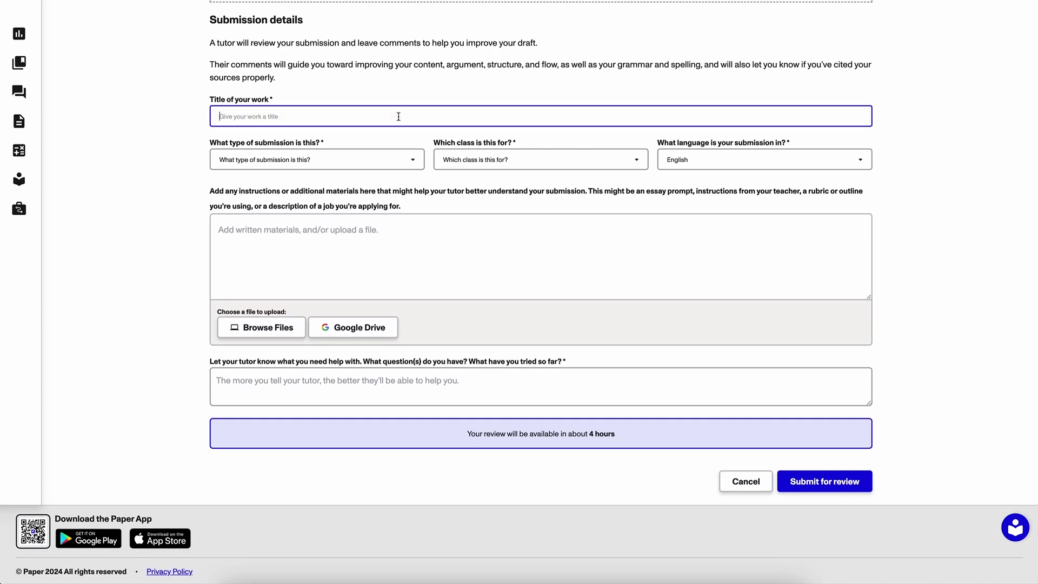
pyautogui.write('All About Lions')
# Set the submission type to Scientific writing and the class to Elementary science, keep English, and go to the tutor help field
pyautogui.click(411, 160)
pyautogui.click(368, 248)
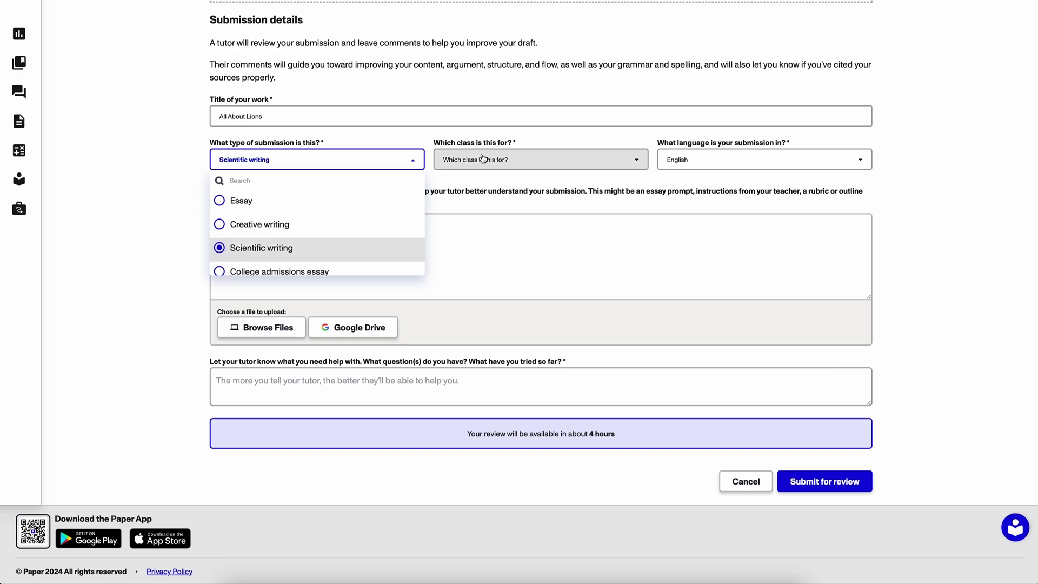
pyautogui.click(483, 158)
pyautogui.click(465, 227)
pyautogui.click(730, 160)
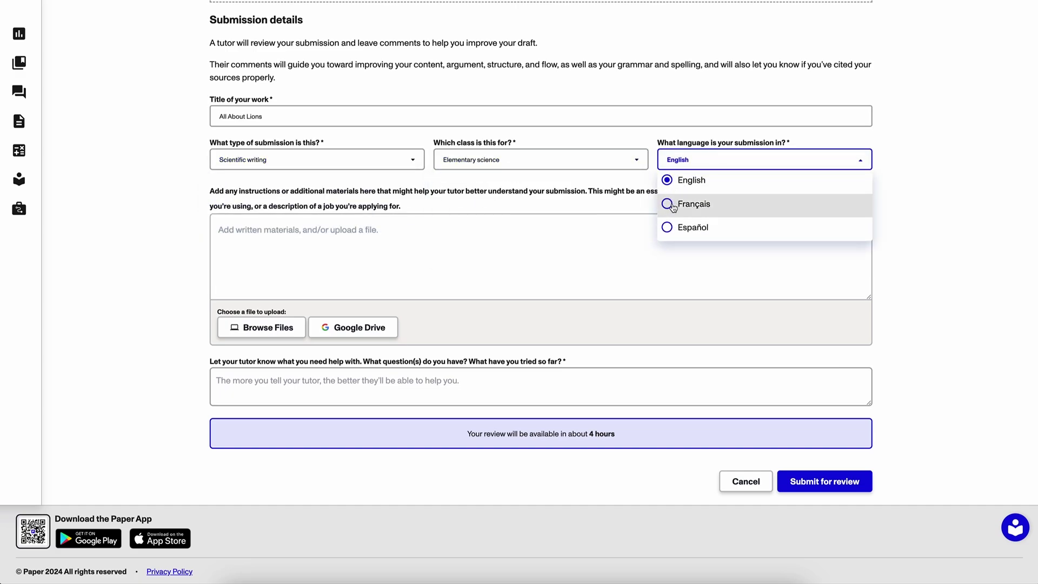
pyautogui.click(519, 231)
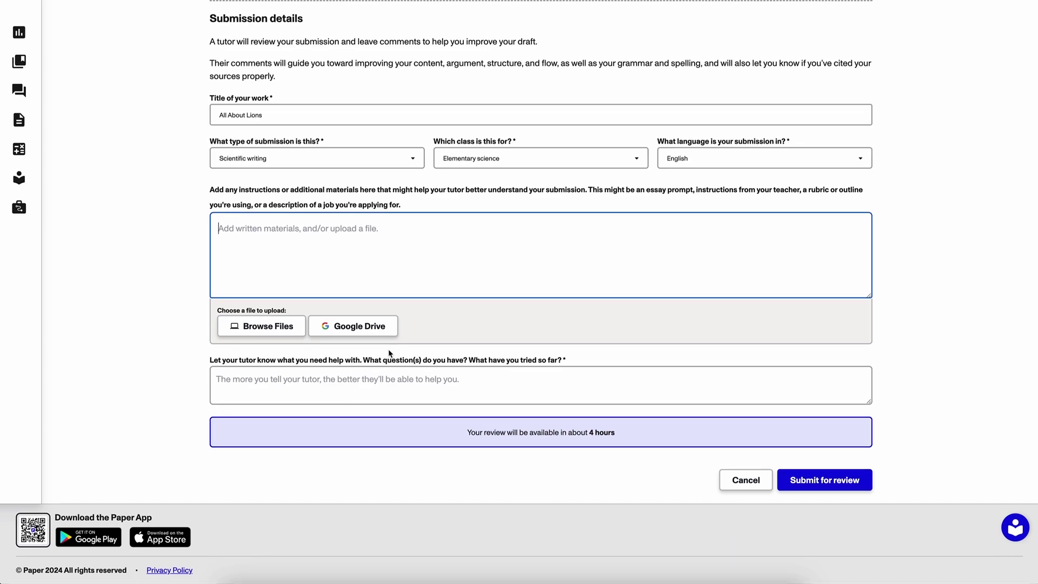
pyautogui.click(374, 386)
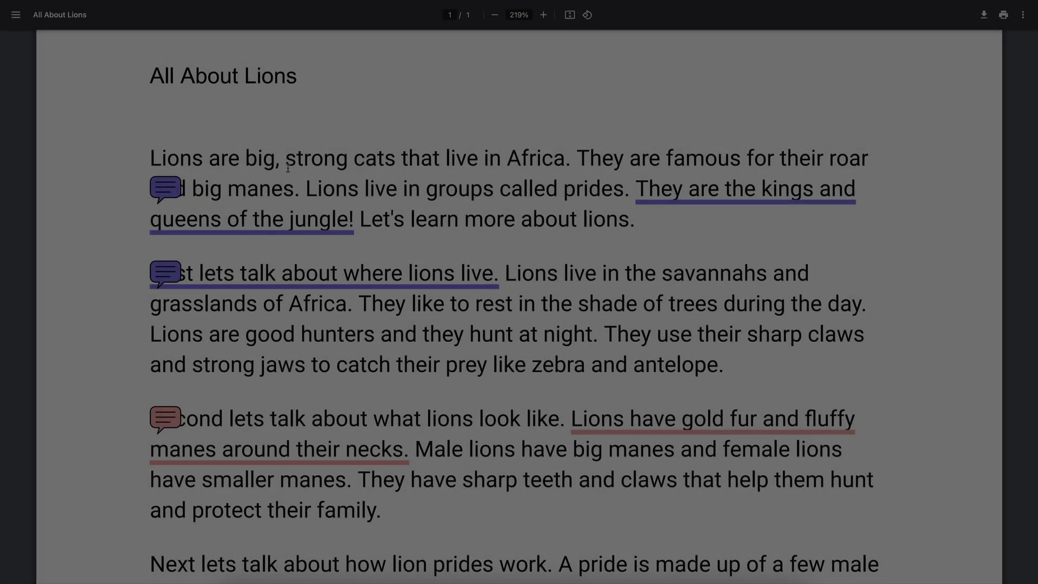
# Choose a recorded response to "What is the main idea of this text?" and start recording the answer
pyautogui.moveTo(169, 193)
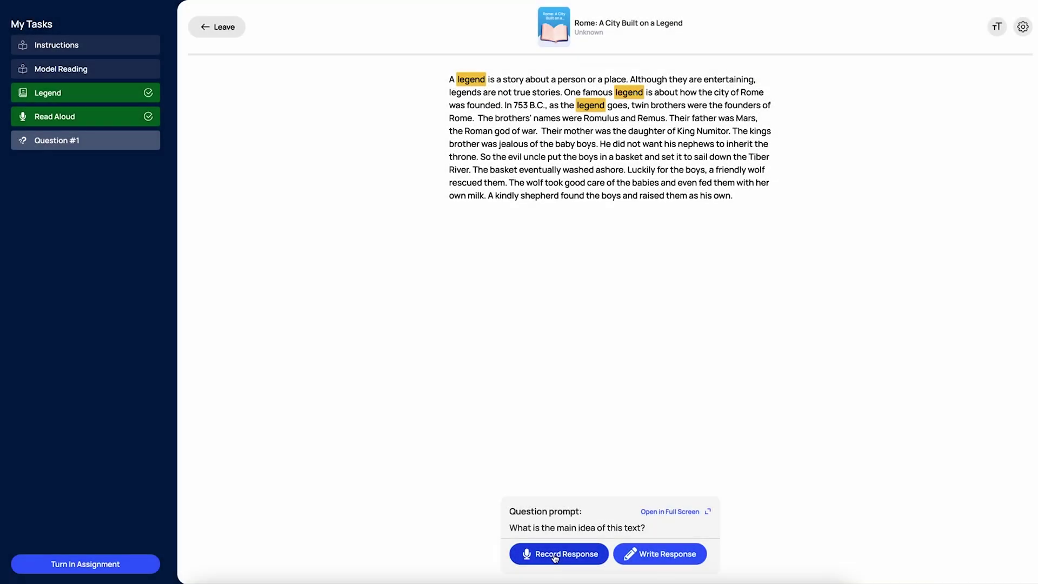
pyautogui.click(555, 557)
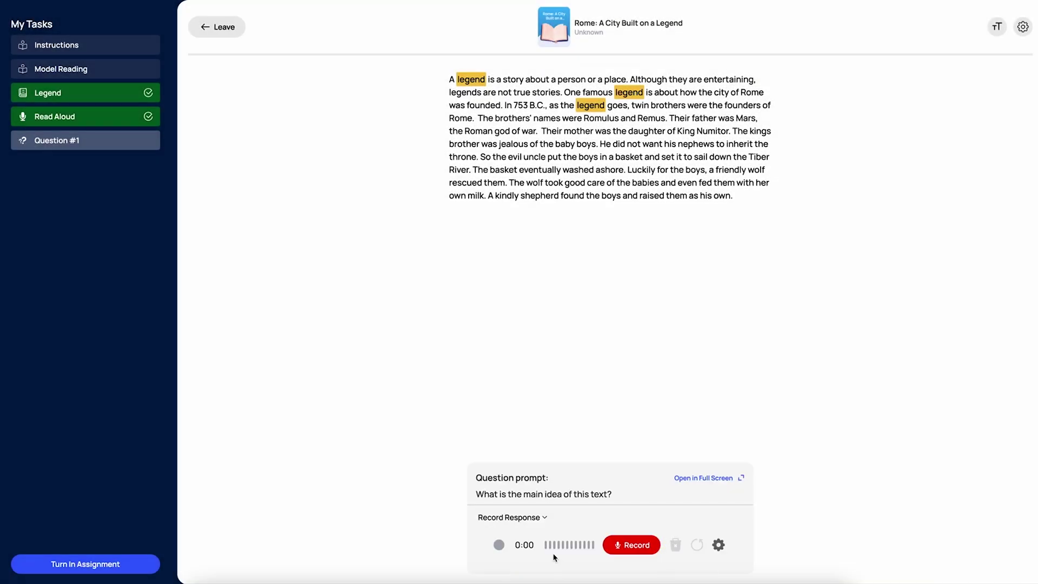
pyautogui.click(650, 550)
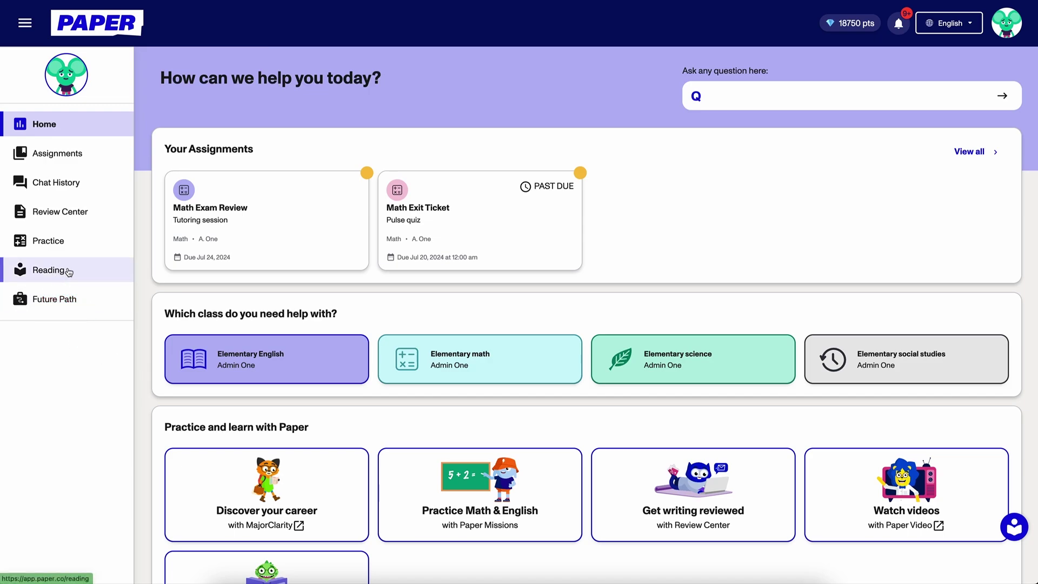
# Open the "Rome: A City Built on a Legend" assignment in Paper Reading and acknowledge the teacher's instructions
pyautogui.scroll(-3, 132, 408)
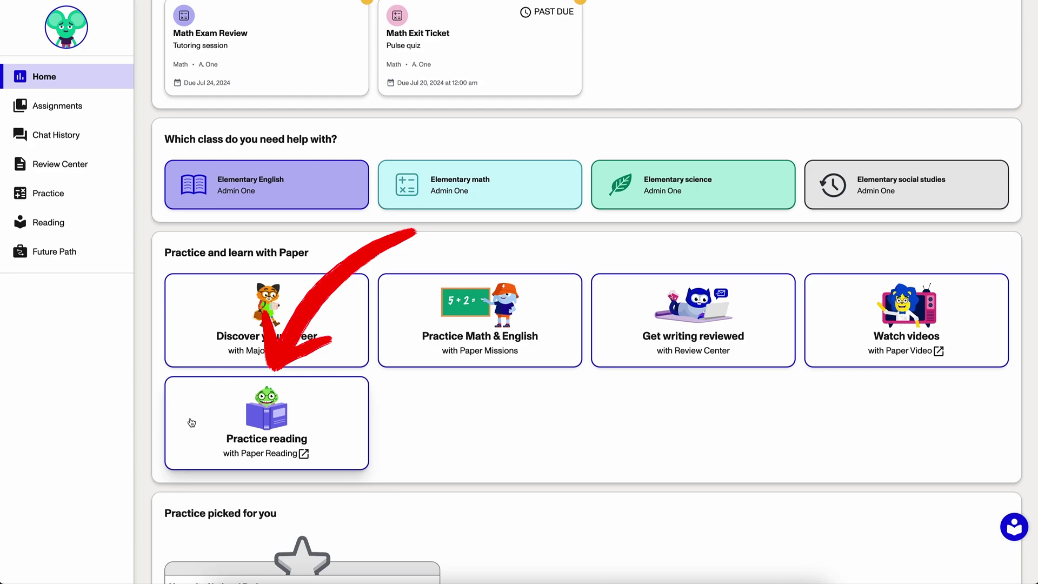
pyautogui.click(191, 422)
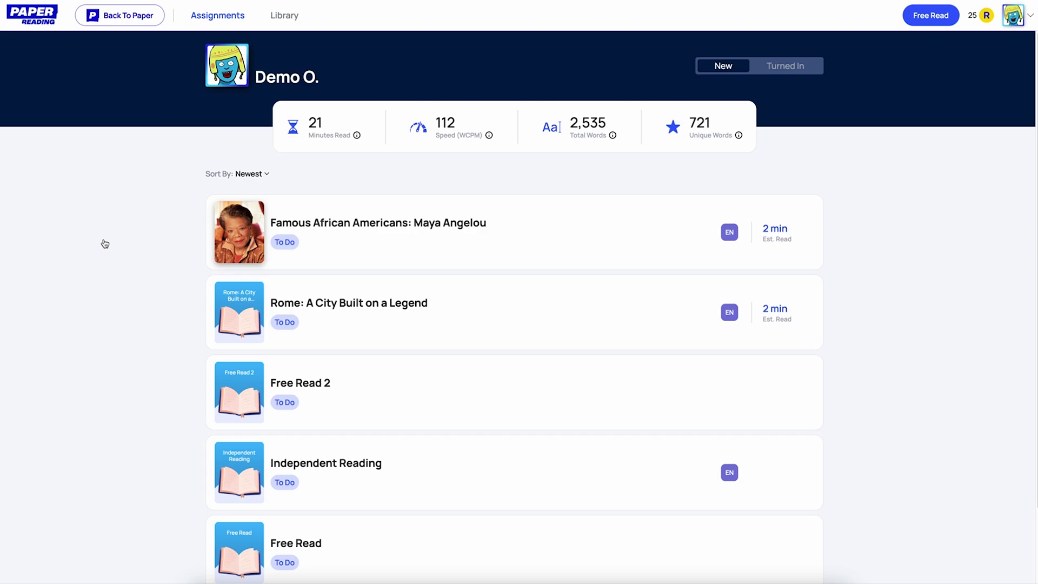
pyautogui.click(288, 325)
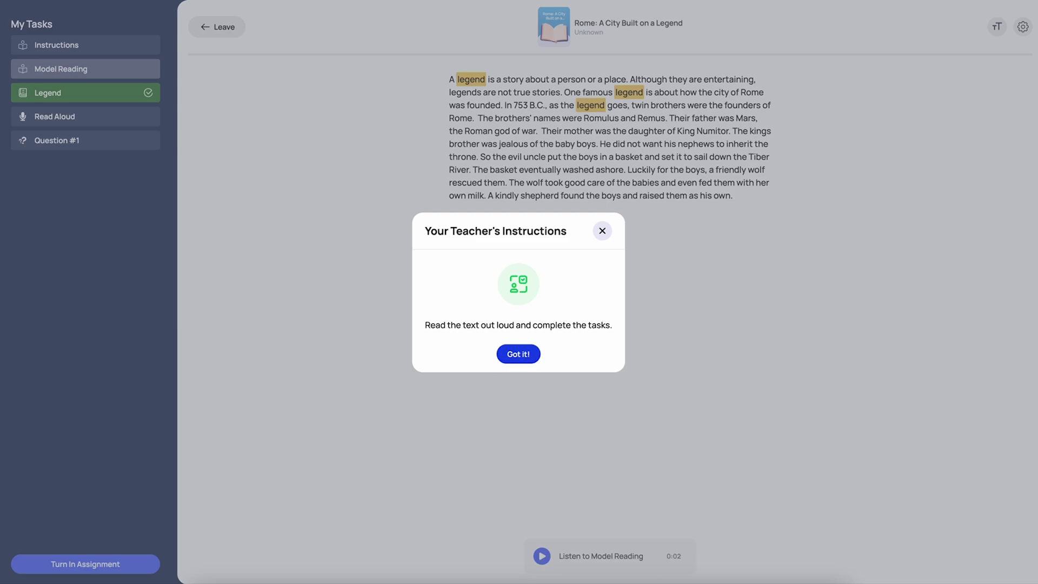
pyautogui.click(530, 359)
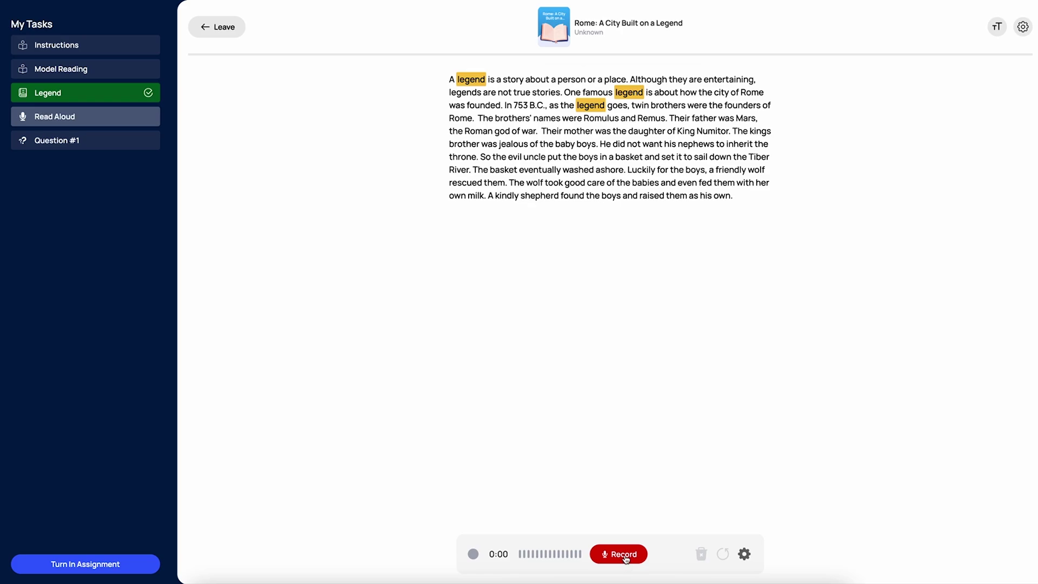
# Record the Read Aloud task for the Rome passage and turn in the assignment
pyautogui.click(624, 555)
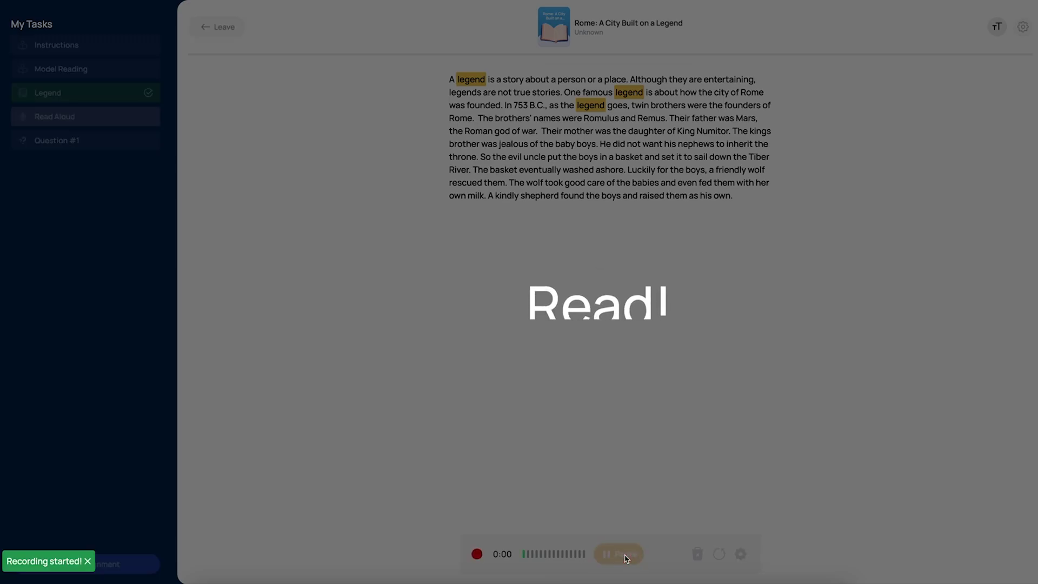
pyautogui.click(624, 555)
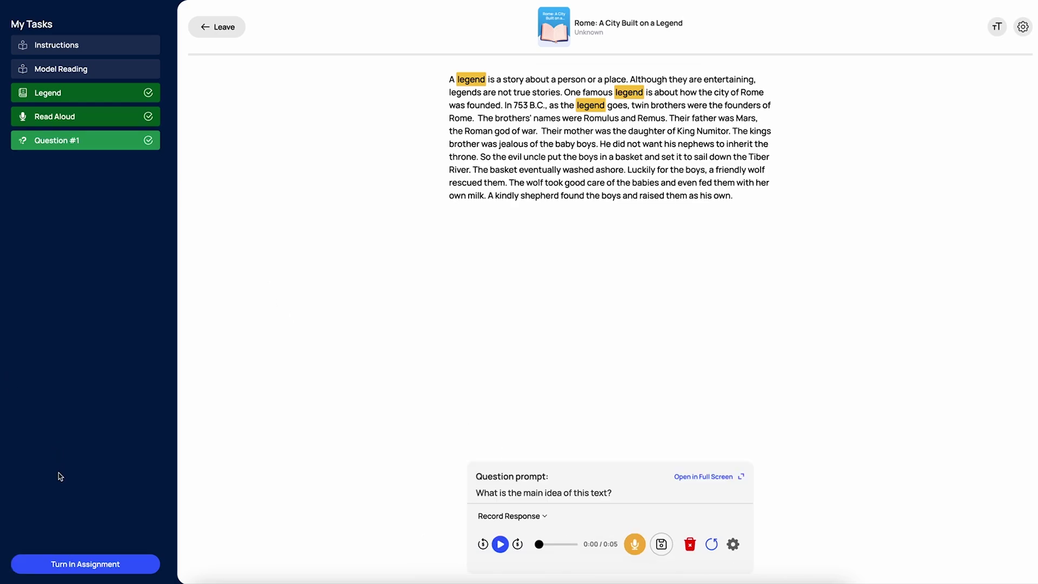
pyautogui.click(153, 569)
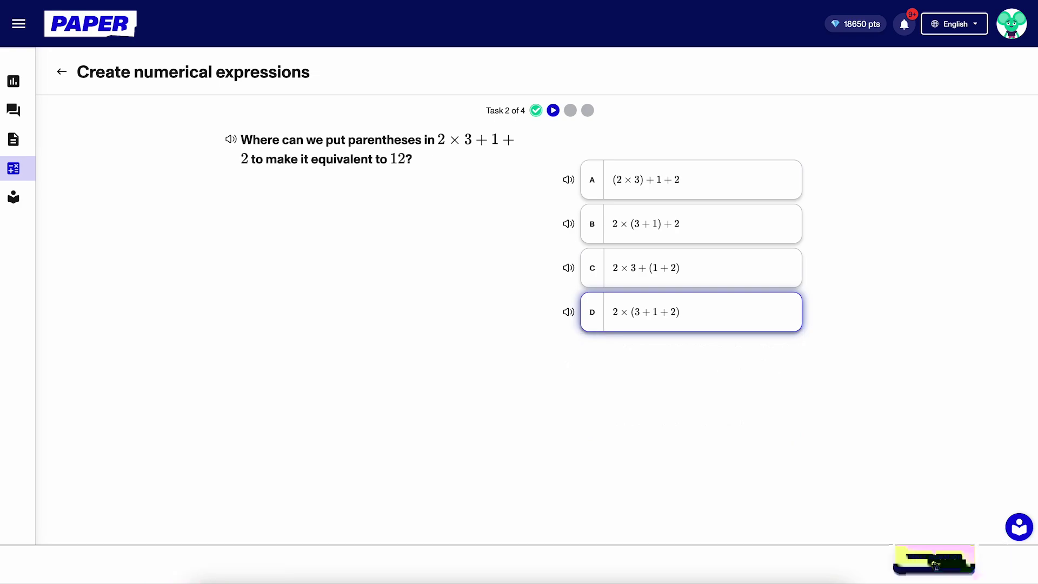
# Submit answer D, 2 × (3 + 1 + 2), for the question about placing parentheses to make the expression equal 12
pyautogui.click(935, 563)
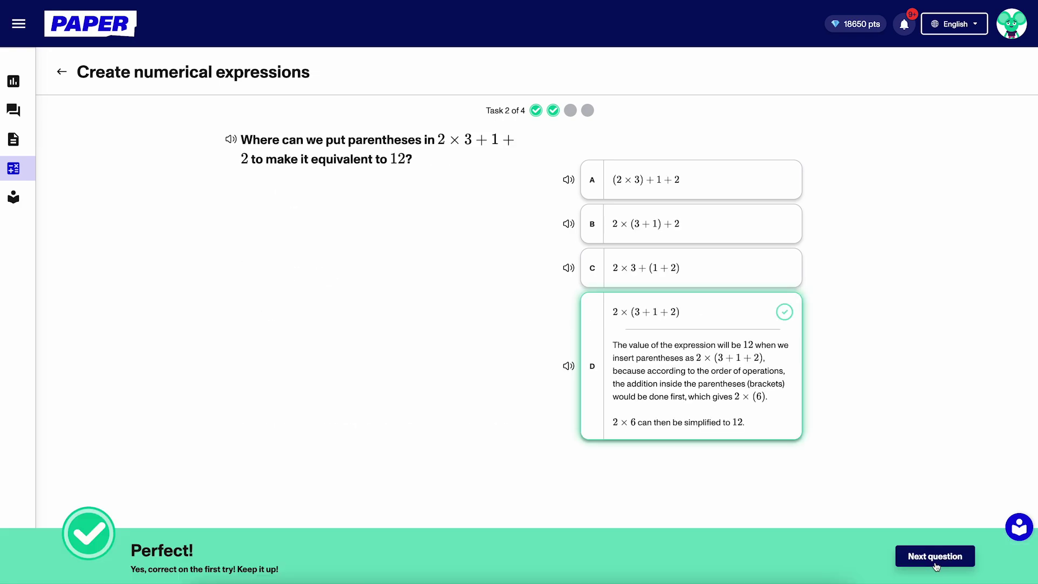
# Advance to the question about Ella's first mistake and submit answer D, "Ella made no mistakes."
pyautogui.click(936, 556)
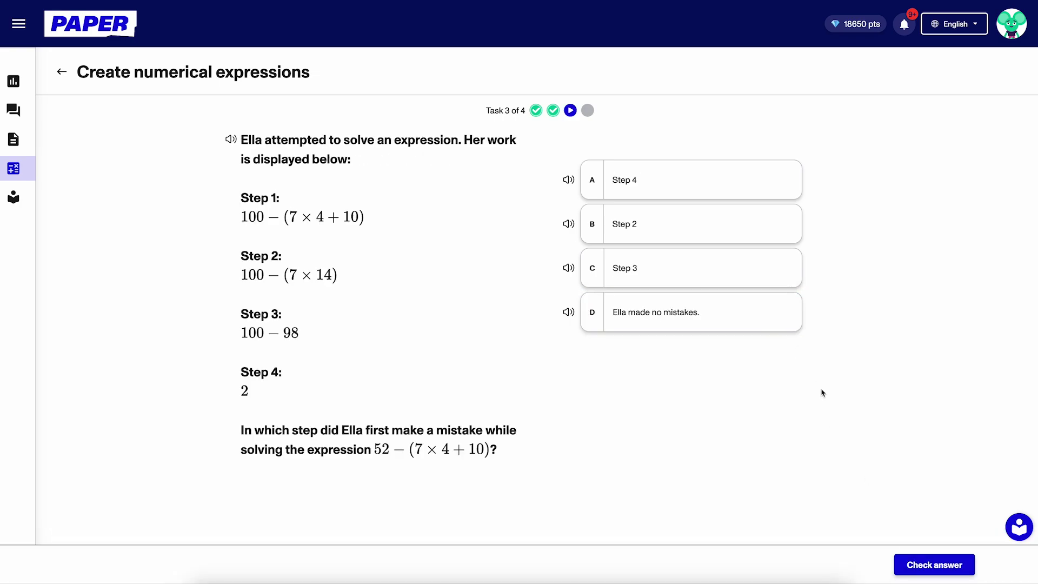
pyautogui.click(769, 319)
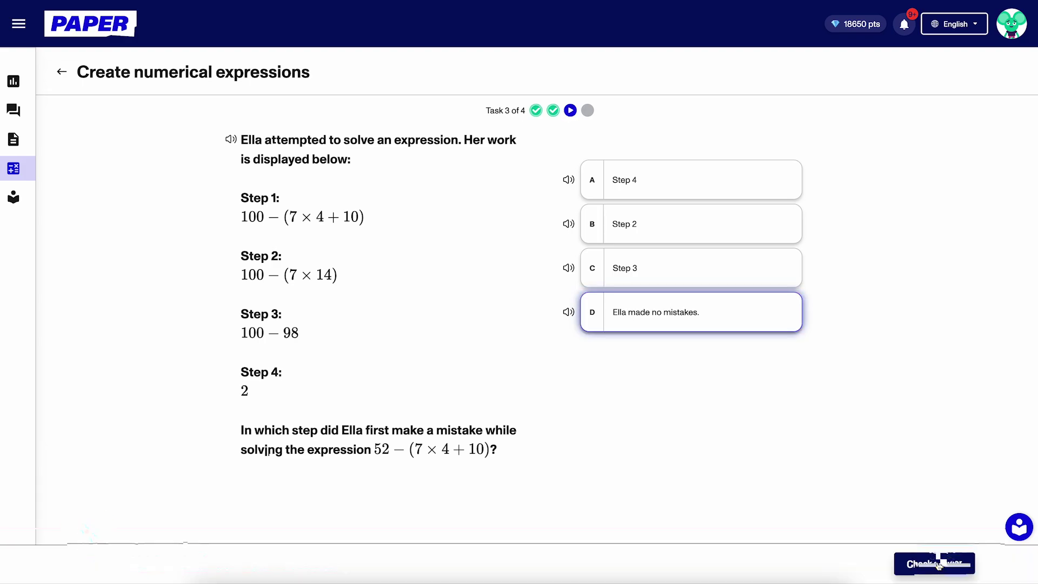
pyautogui.click(939, 564)
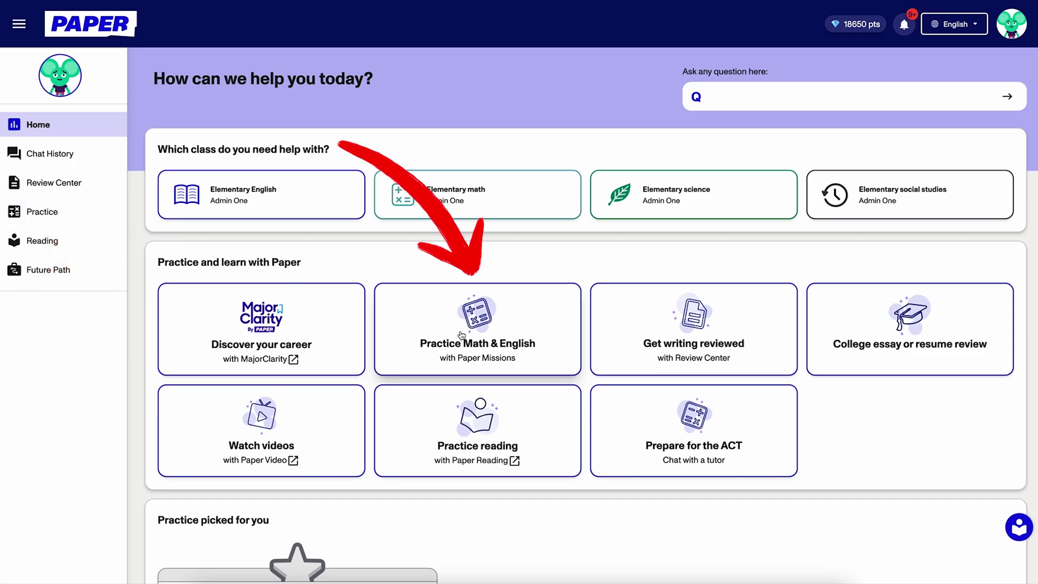
# Open the Practice missions and start the Numerical expressions math mission under Operations and Algebraic Thinking
pyautogui.click(42, 214)
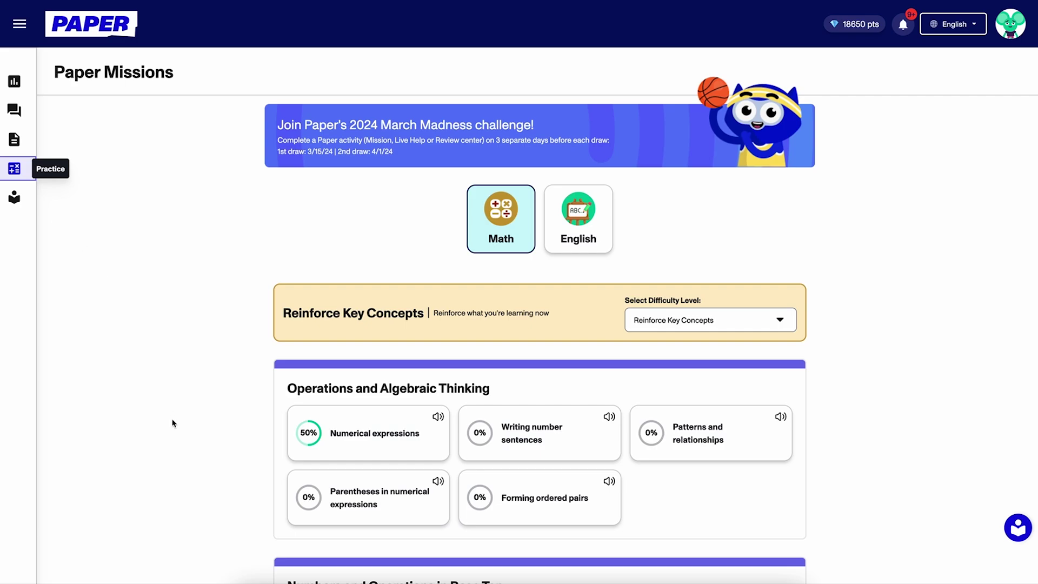
pyautogui.scroll(-1, 173, 423)
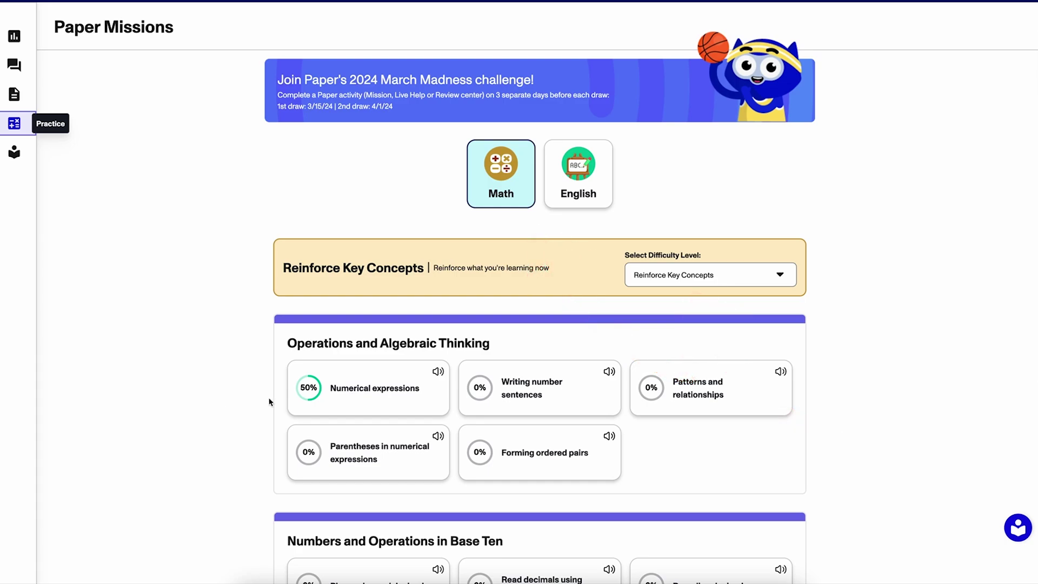
pyautogui.click(346, 406)
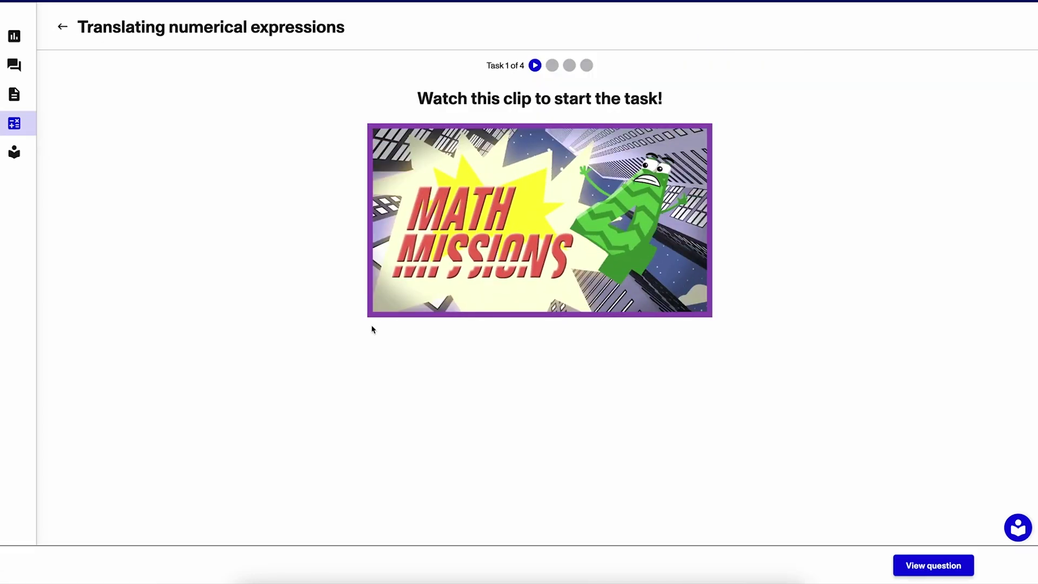